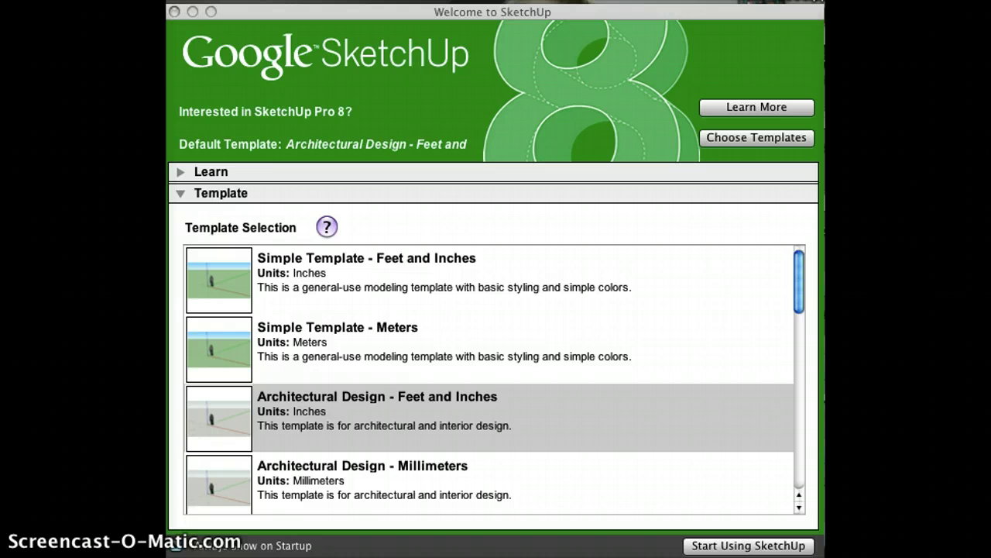
# Step: Start a new Untitled model from the Simple Template - Meters
pyautogui.click(333, 344)
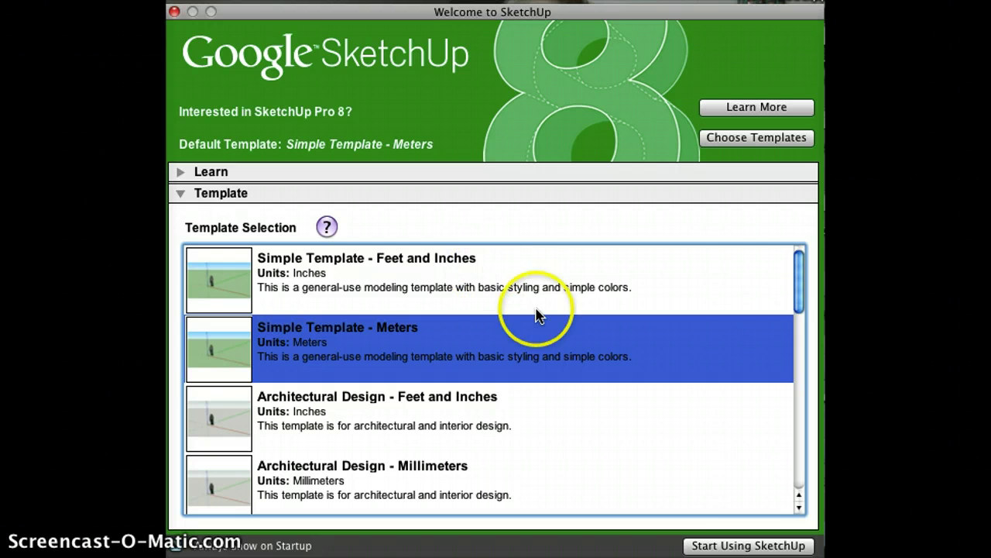
pyautogui.click(741, 546)
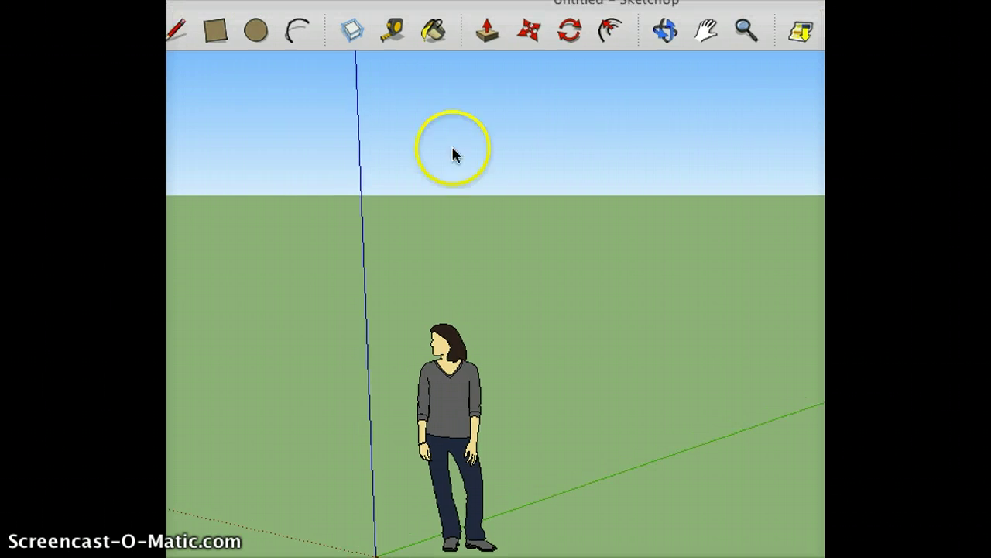
# Step: Draw a 17 by 50 m rectangle on the ground plane with the Rectangle tool
pyautogui.click(217, 29)
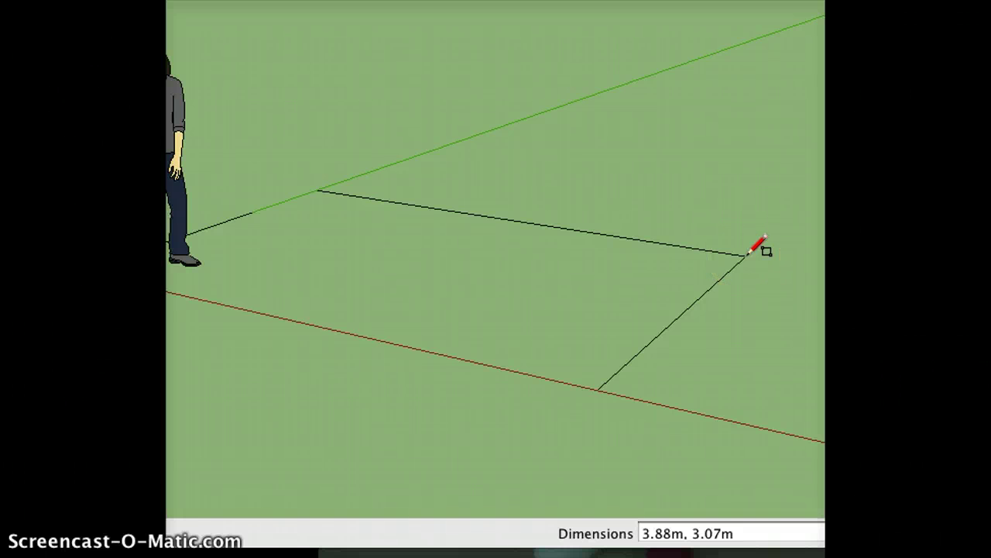
pyautogui.write('17')
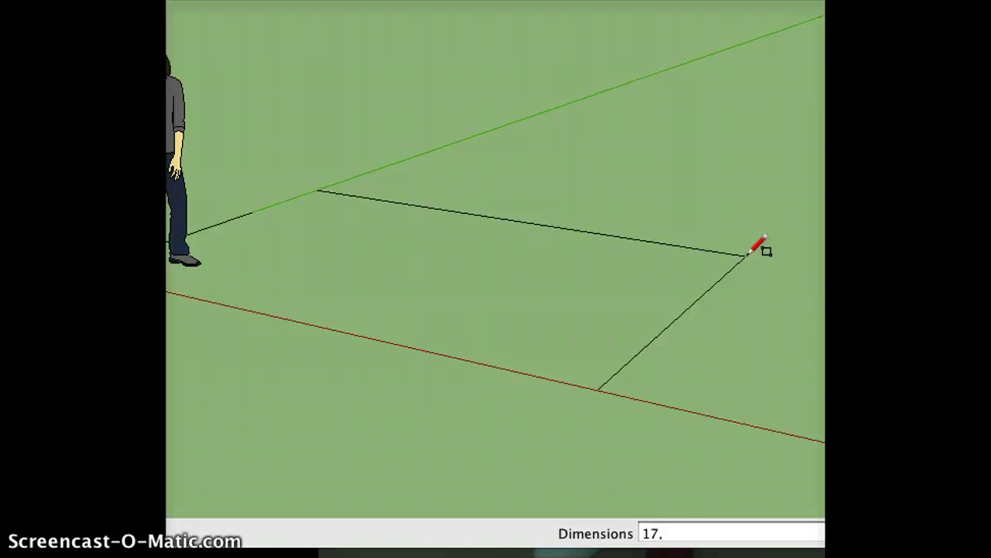
pyautogui.write(',50')
pyautogui.click(745, 254)
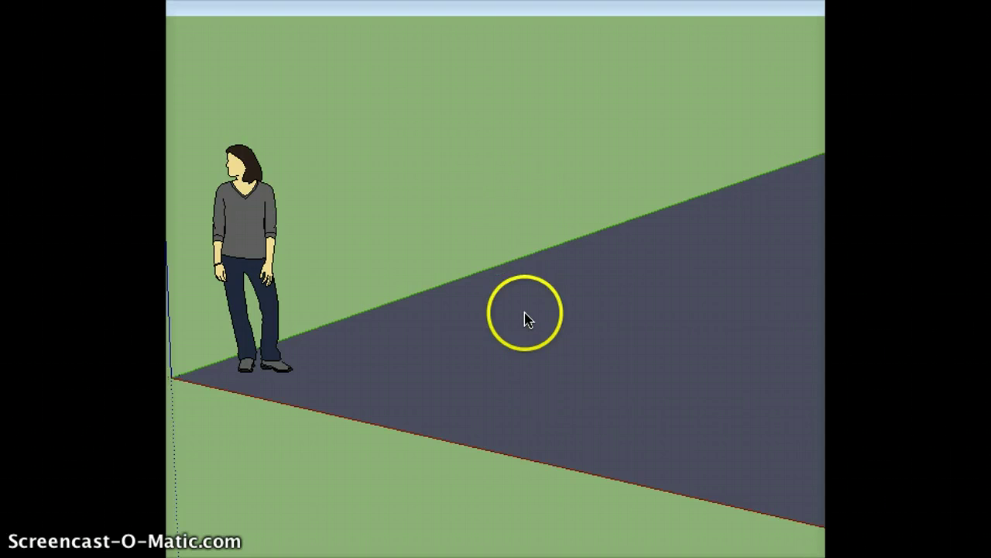
# Step: Zoom and pan until the whole 17 x 50 m rectangle is centred in view
pyautogui.scroll(-4, 527, 318)
pyautogui.scroll(-3, 525, 316)
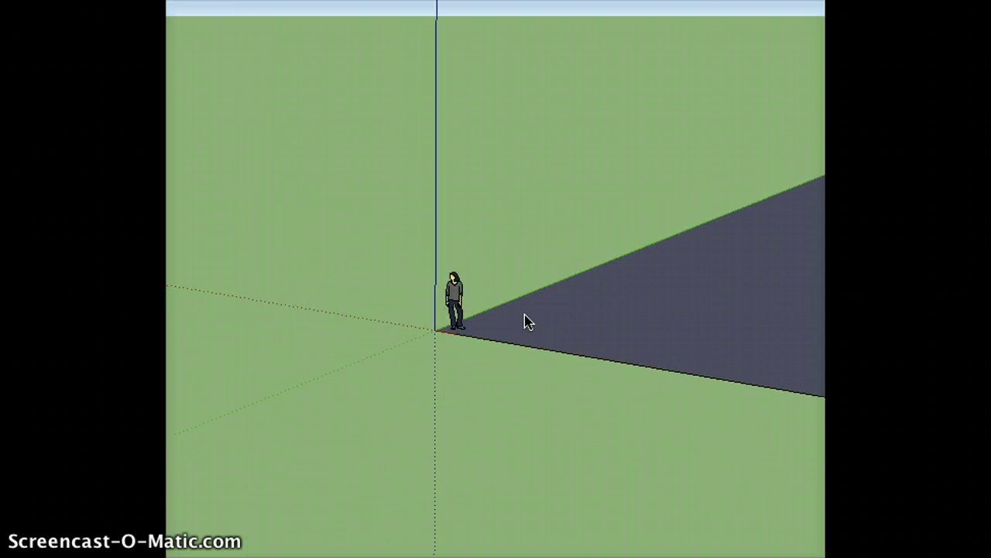
pyautogui.scroll(1, 526, 321)
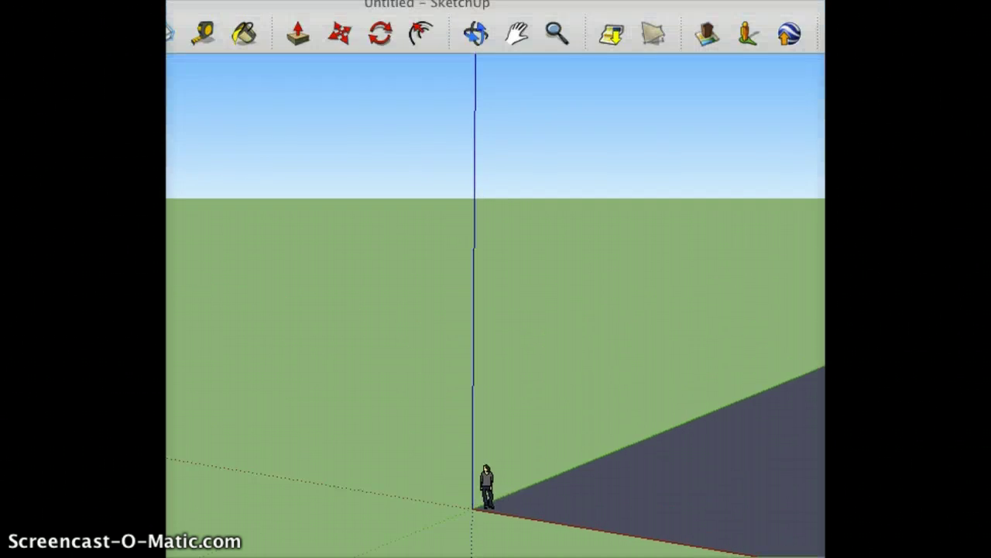
pyautogui.click(516, 35)
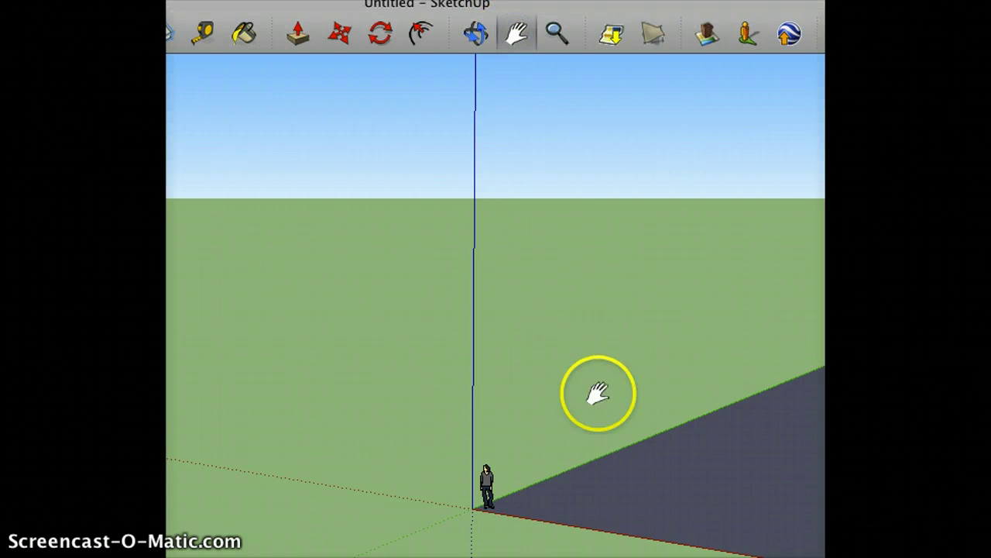
pyautogui.moveTo(622, 424); pyautogui.dragTo(313, 353)
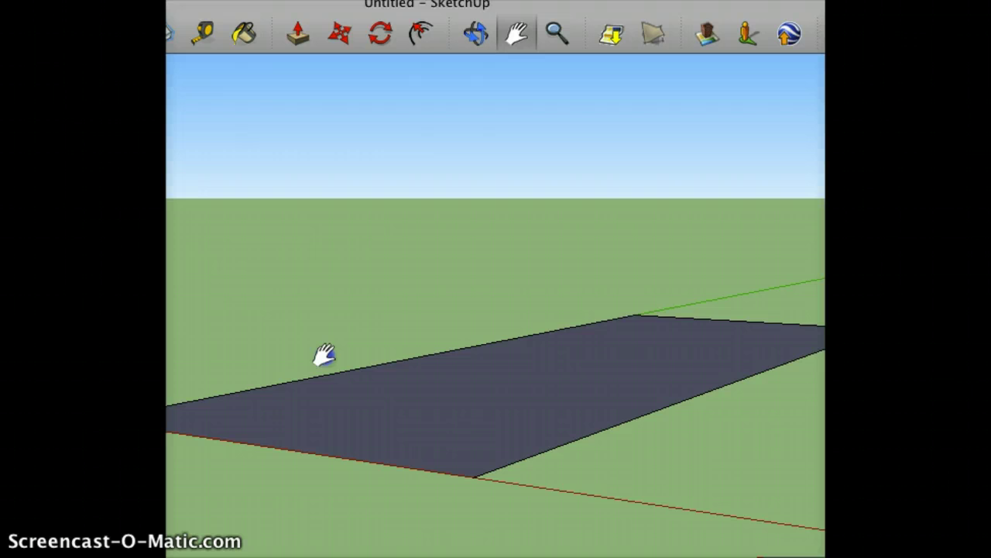
pyautogui.moveTo(324, 355); pyautogui.dragTo(323, 383)
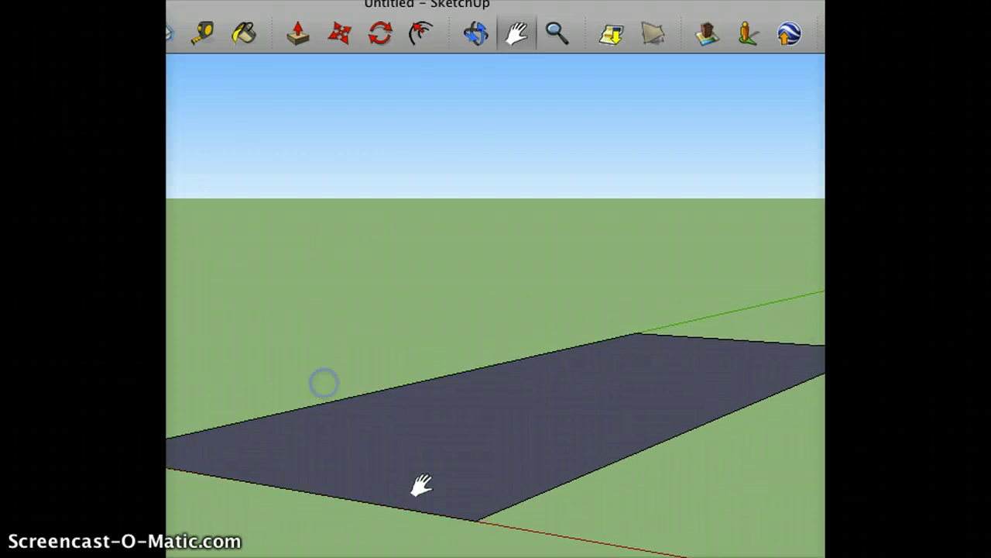
pyautogui.scroll(-3, 425, 490)
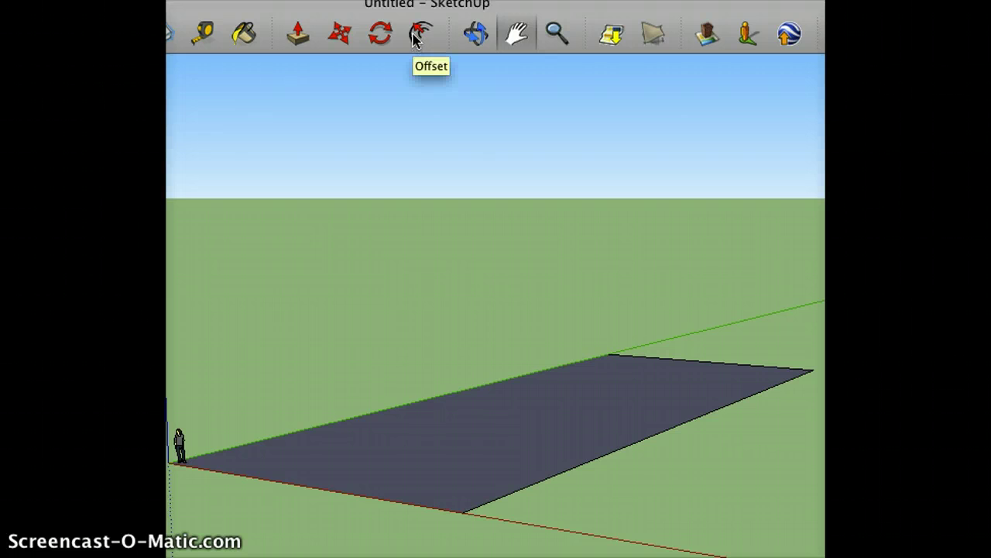
# Step: Offset the rectangle's edges 0.1 m inward to create the thin fence border strip
pyautogui.click(415, 37)
pyautogui.click(393, 452)
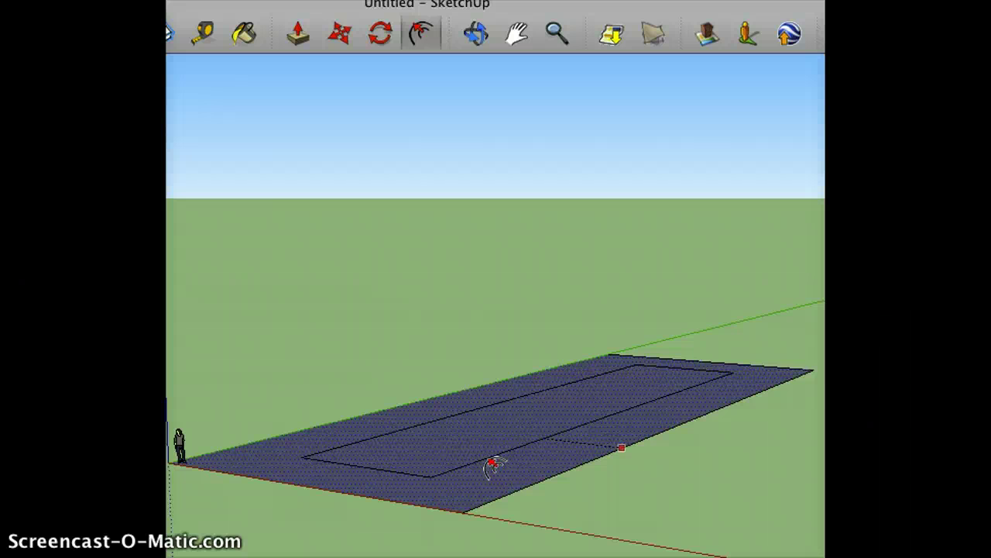
pyautogui.press('Escape')
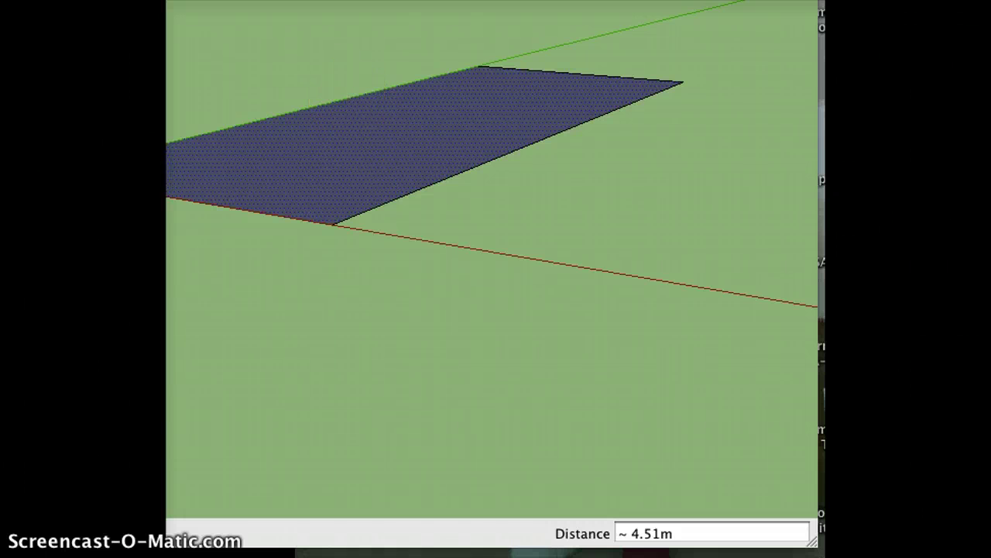
pyautogui.click(491, 160)
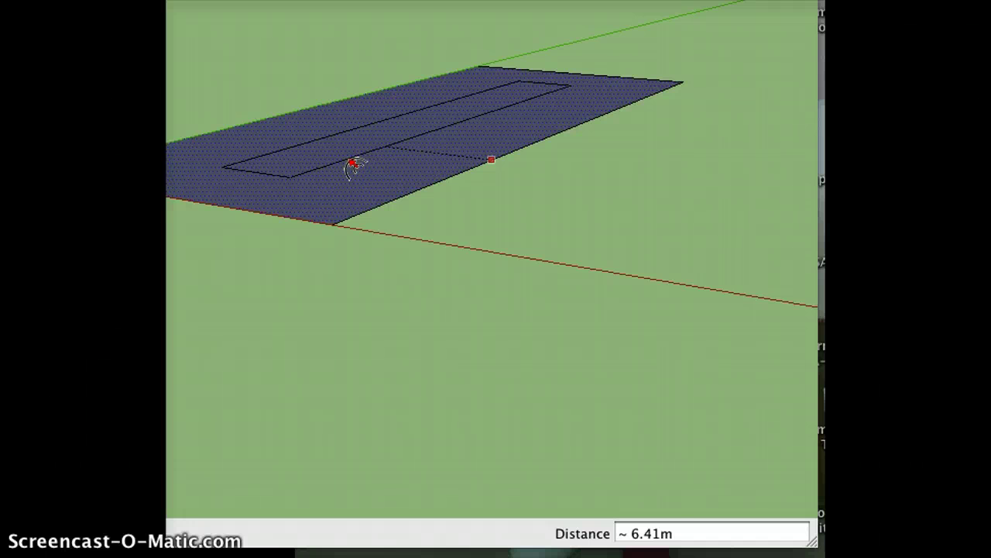
pyautogui.write('.1')
pyautogui.press('Return')
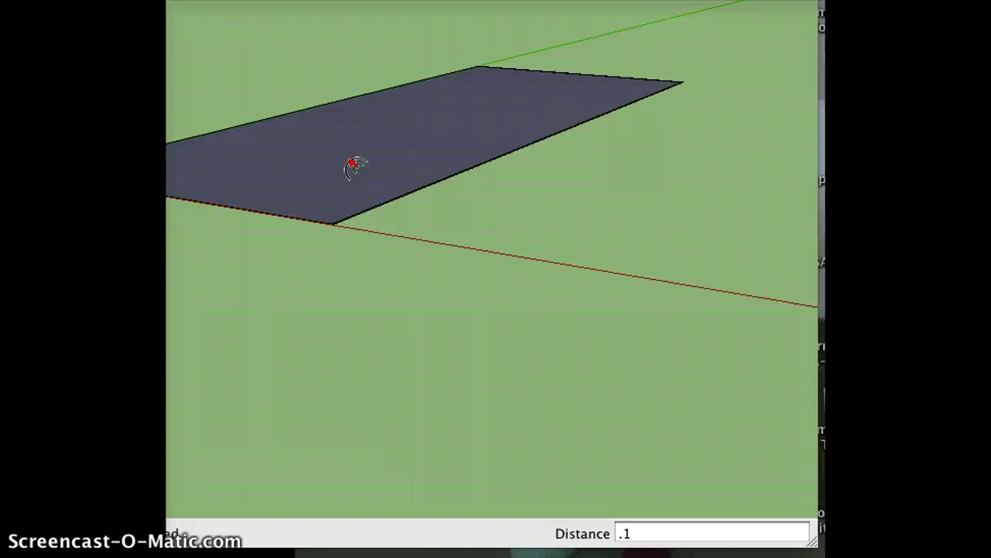
pyautogui.moveTo(312, 223); pyautogui.dragTo(332, 281)
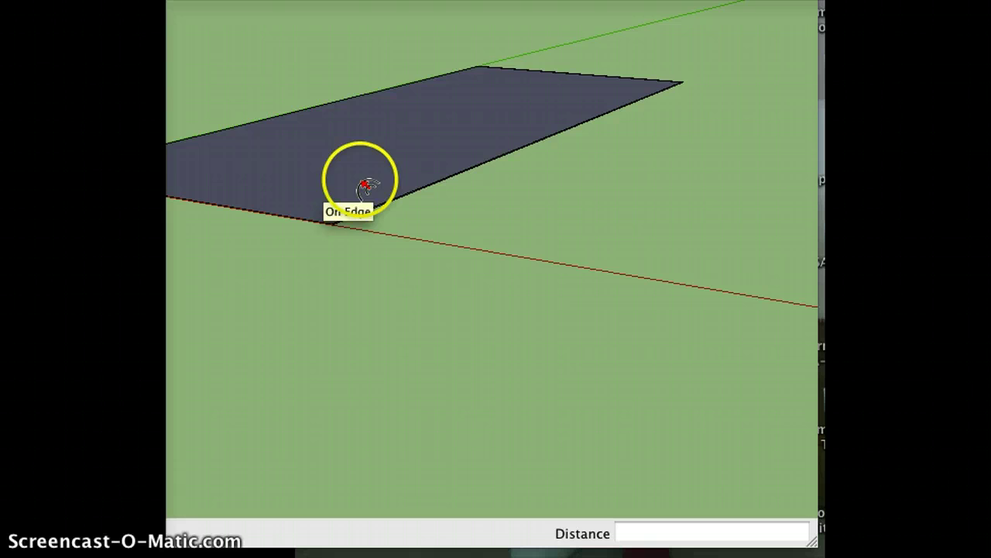
pyautogui.scroll(5, 356, 227)
pyautogui.scroll(3, 356, 232)
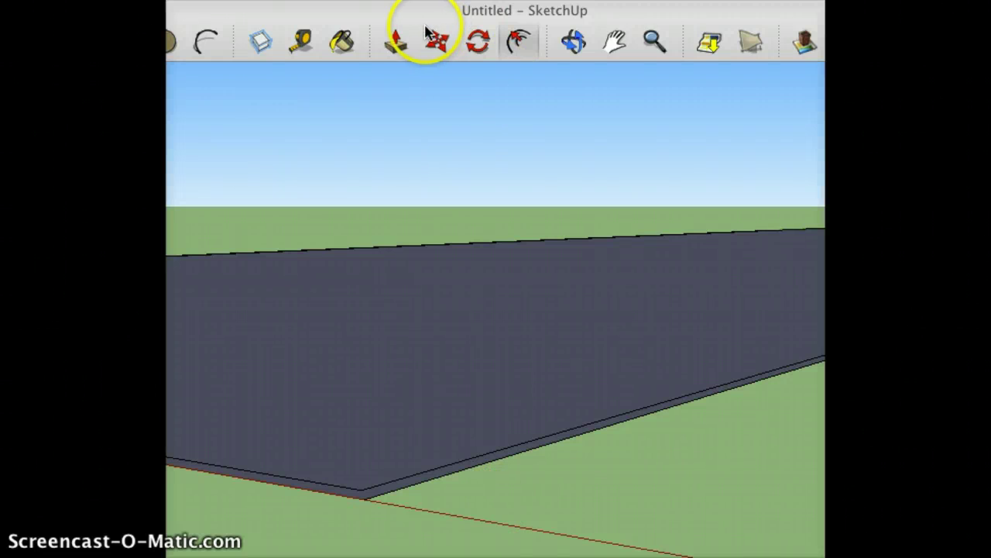
# Step: Push/Pull the 0.1 m border strip up 6' (1.83 m) into a fence wall
pyautogui.click(396, 43)
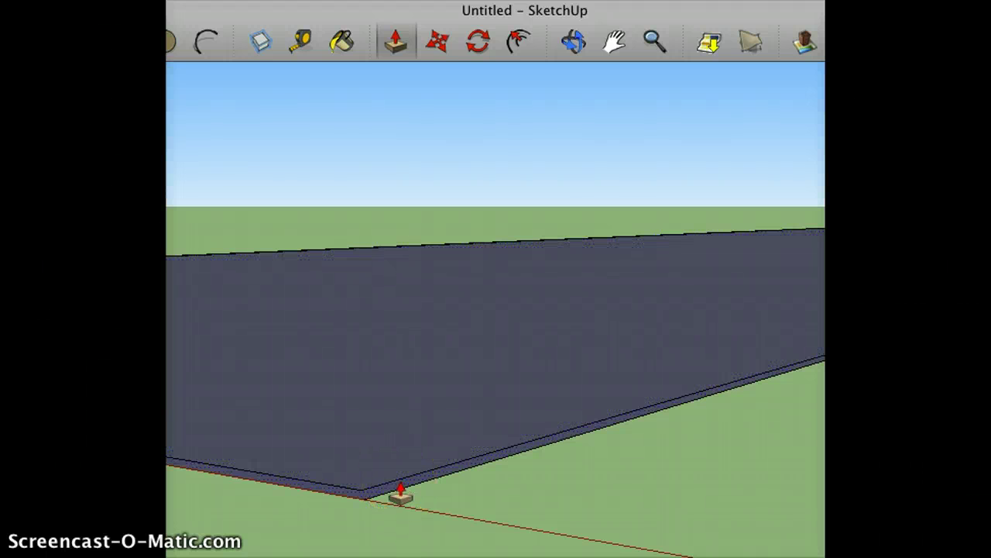
pyautogui.click(374, 392)
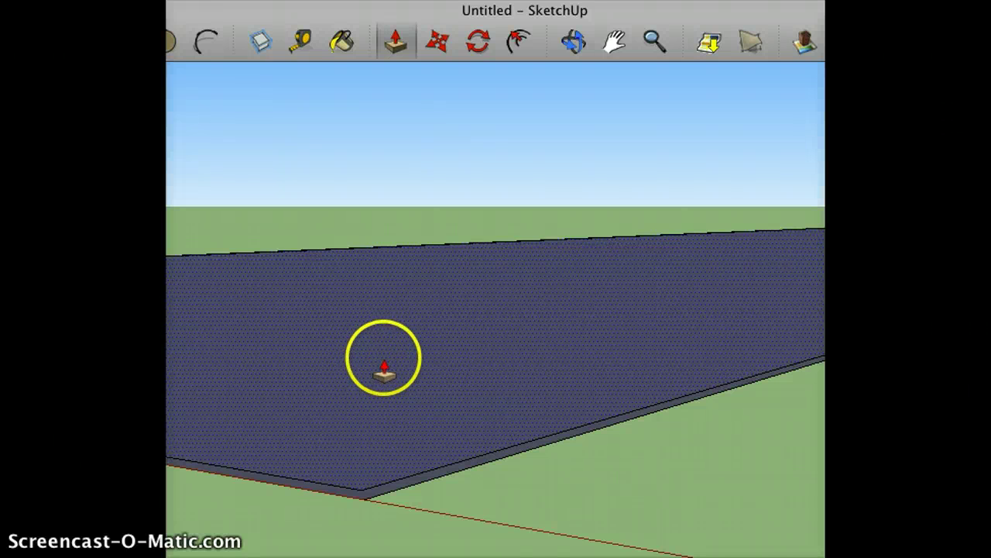
pyautogui.click(364, 493)
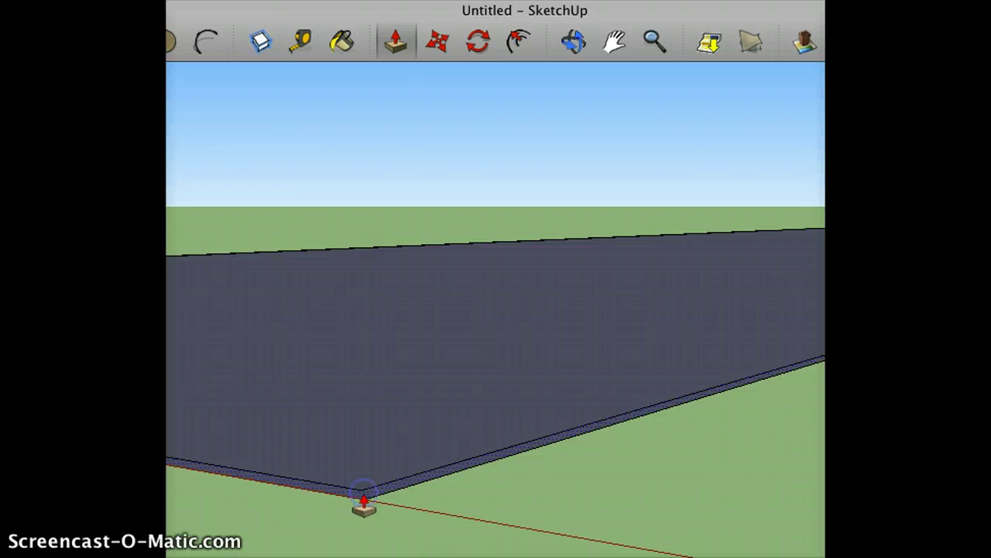
pyautogui.moveTo(364, 502); pyautogui.dragTo(437, 553)
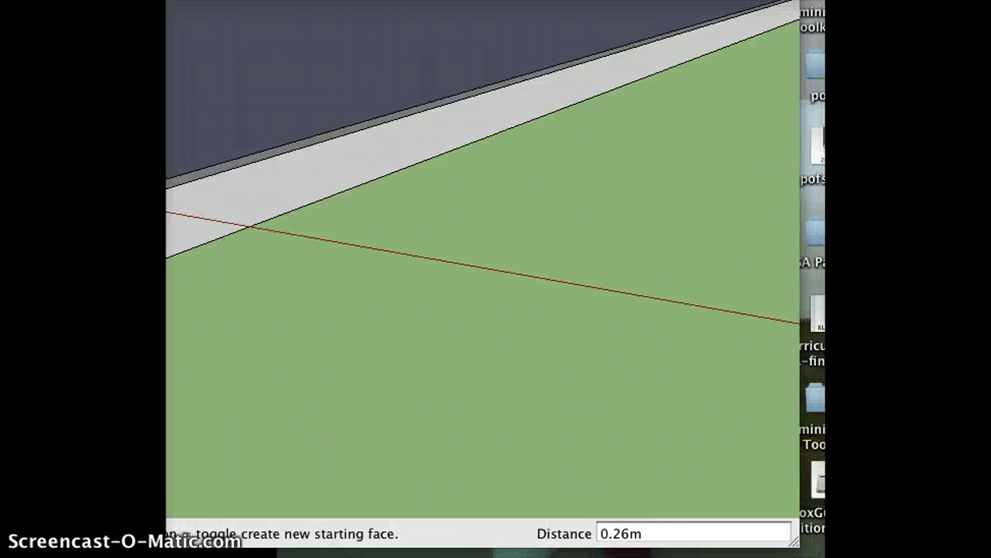
pyautogui.moveTo(438, 554); pyautogui.dragTo(285, 133)
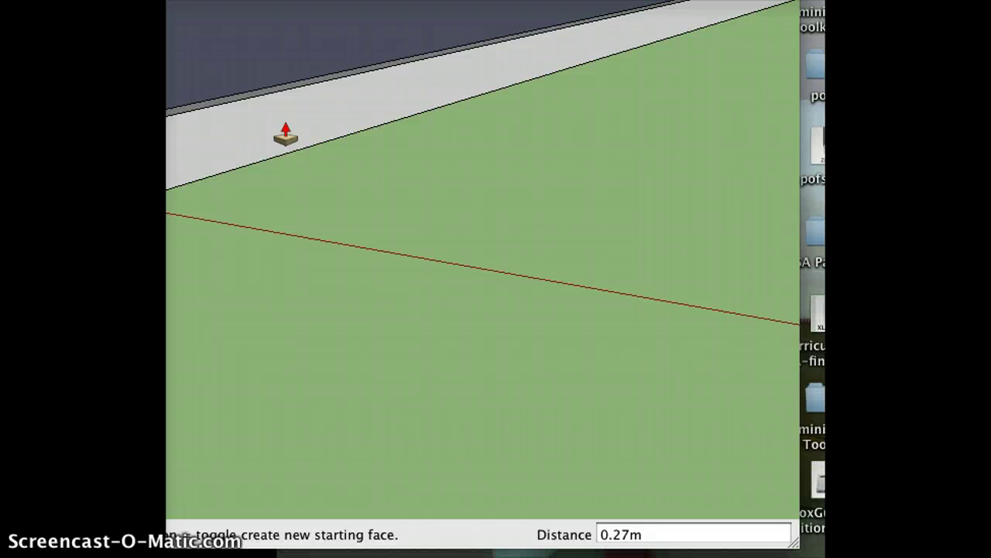
pyautogui.write('6')
pyautogui.press('Return')
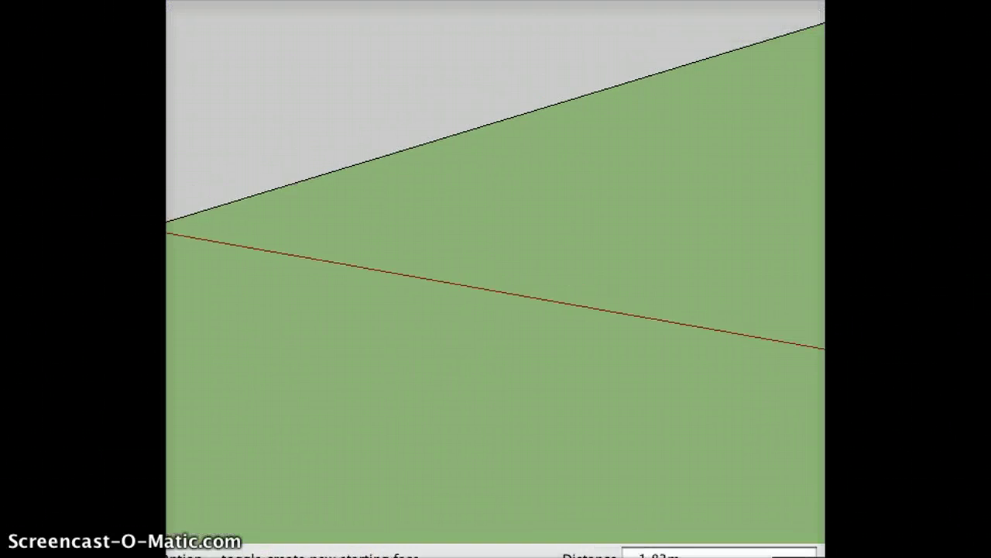
pyautogui.scroll(-8, 387, 455)
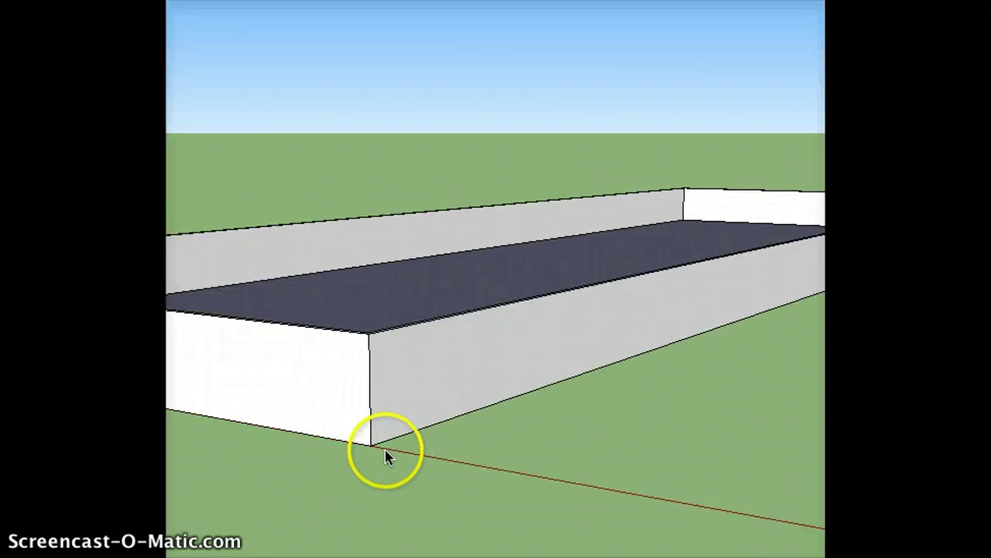
pyautogui.scroll(-2, 388, 456)
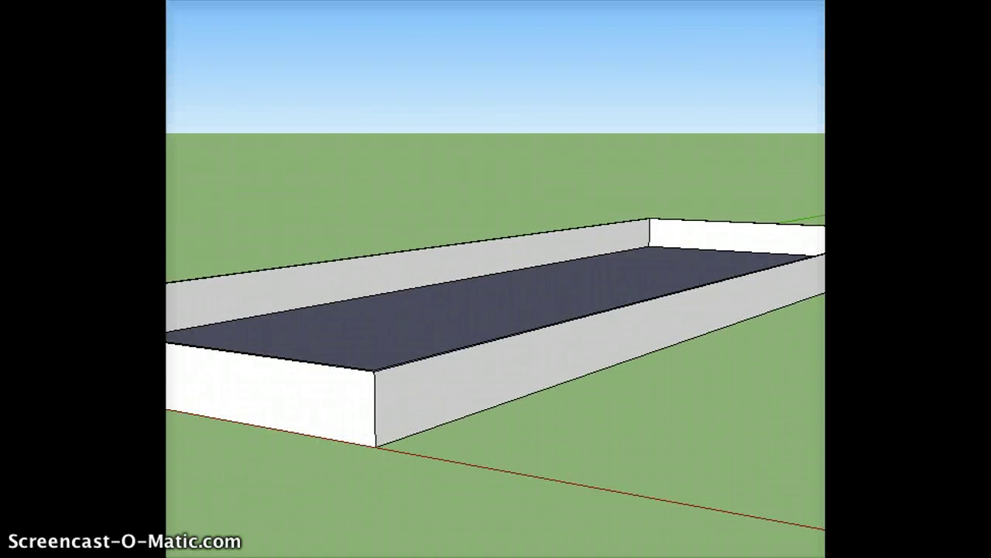
pyautogui.moveTo(388, 455); pyautogui.dragTo(287, 438, button='middle')
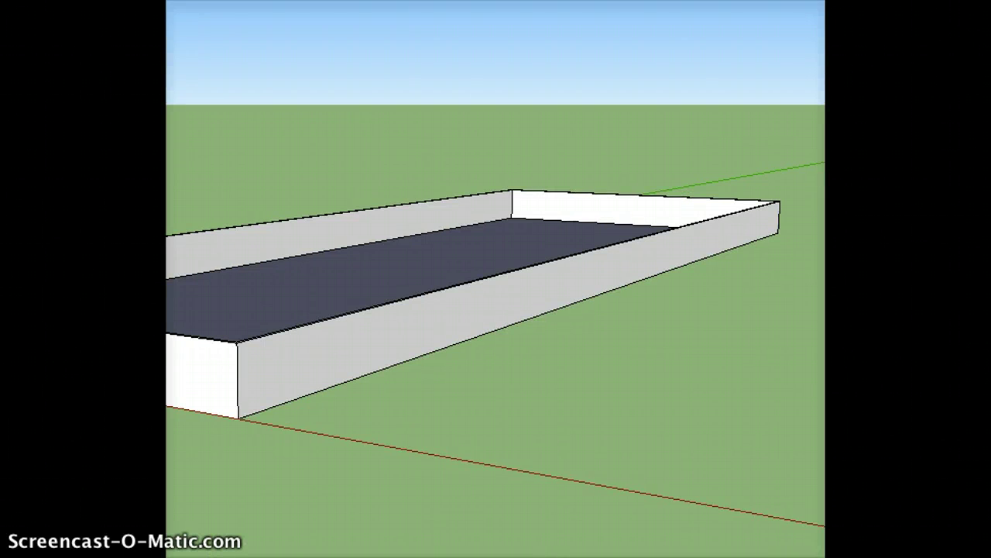
pyautogui.moveTo(255, 531); pyautogui.dragTo(256, 503, button='middle')
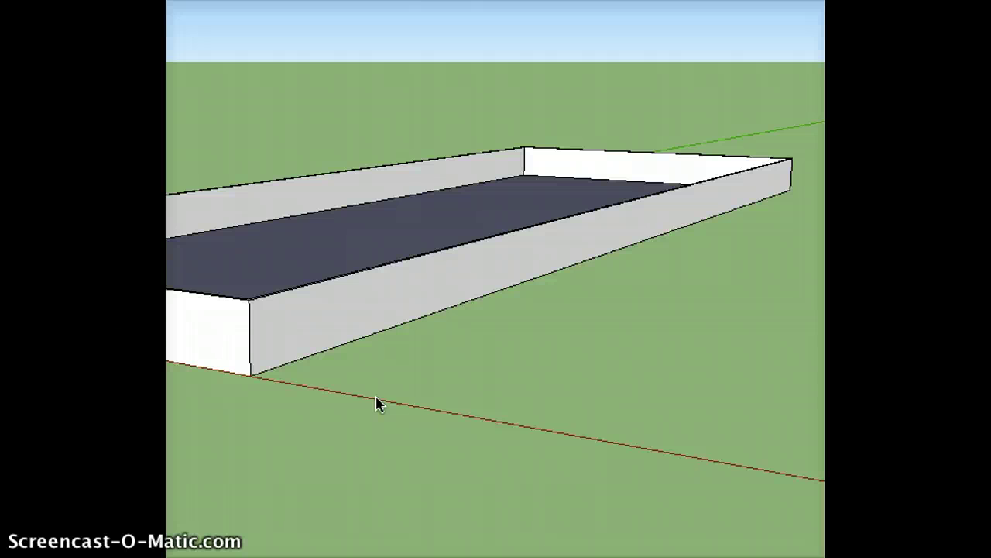
pyautogui.click(369, 302)
pyautogui.click(525, 533)
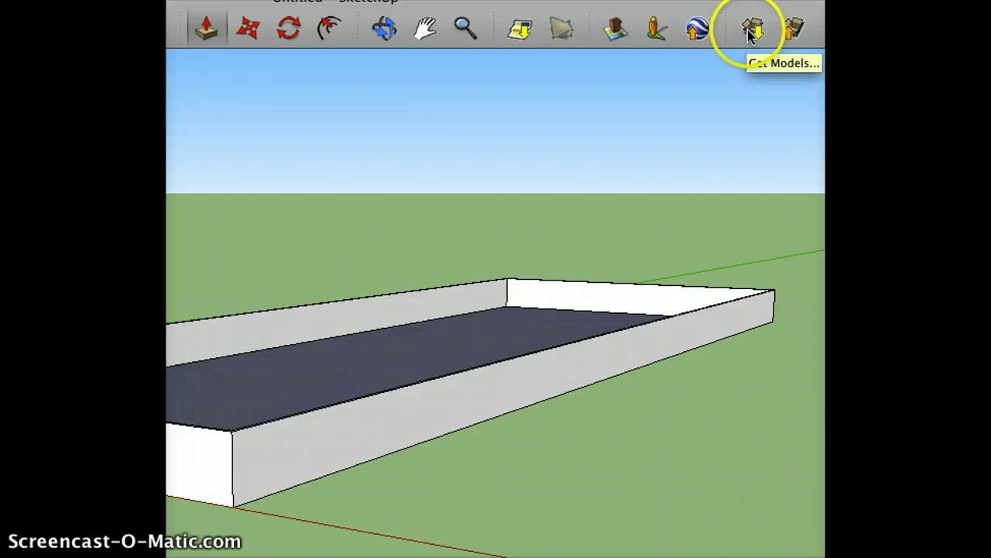
# Step: Open 3D Warehouse through Get Models and search for 'deck'
pyautogui.click(749, 36)
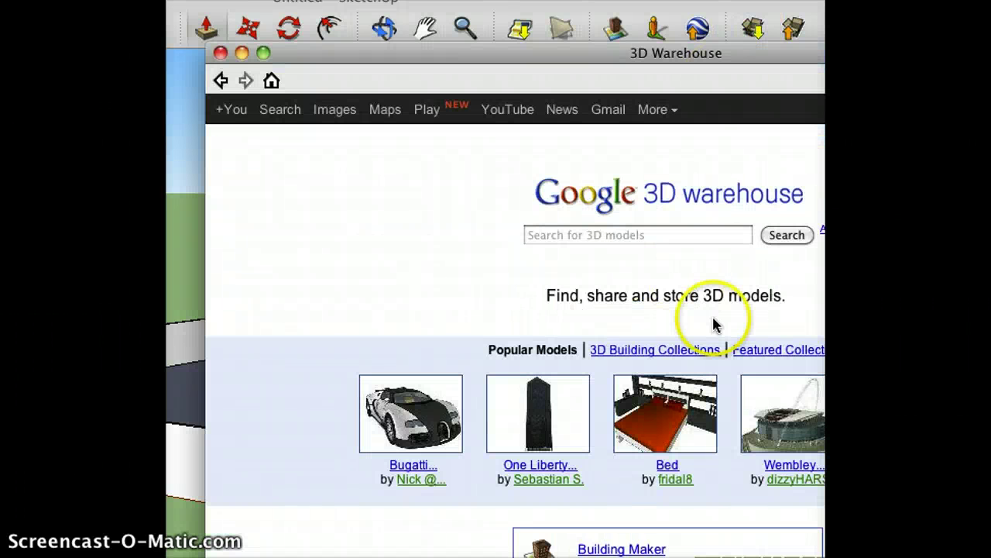
pyautogui.click(599, 240)
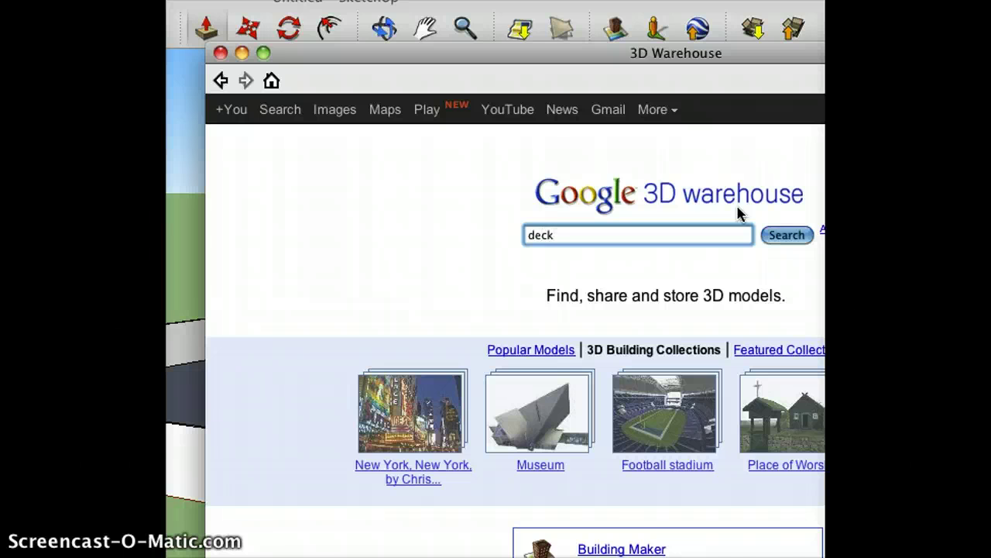
pyautogui.press('Return')
pyautogui.click(617, 31)
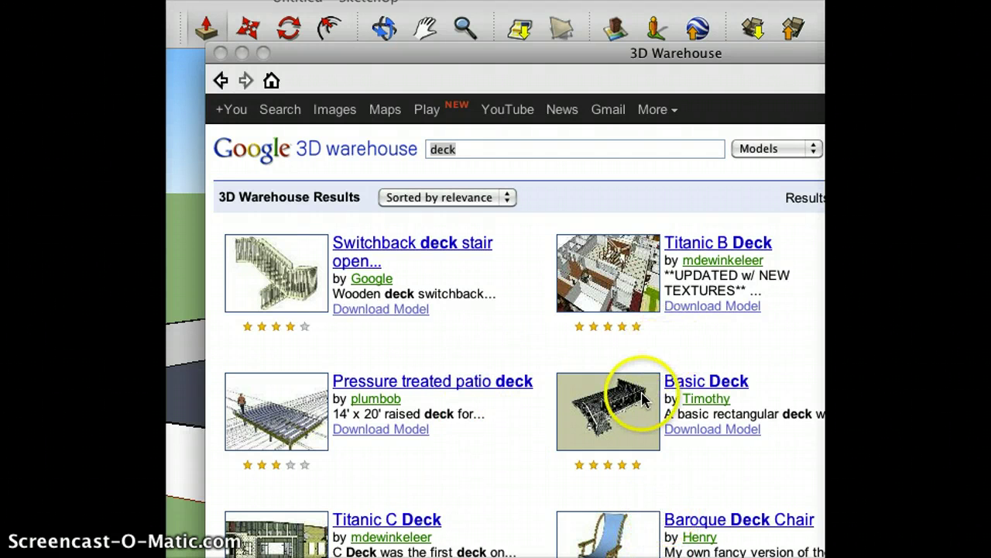
# Step: Download the Basic Deck model and confirm loading it into the SketchUp model
pyautogui.click(710, 388)
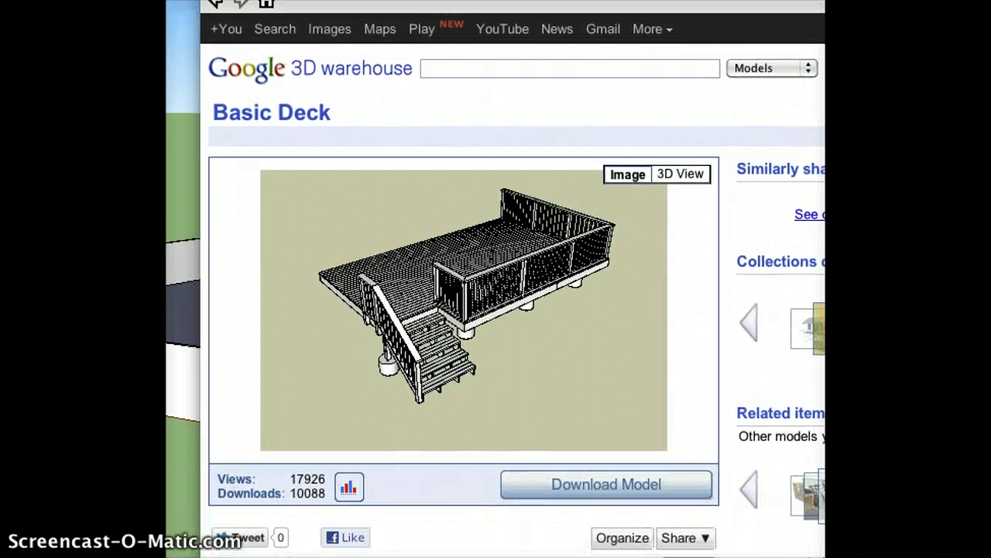
pyautogui.click(546, 485)
pyautogui.click(555, 488)
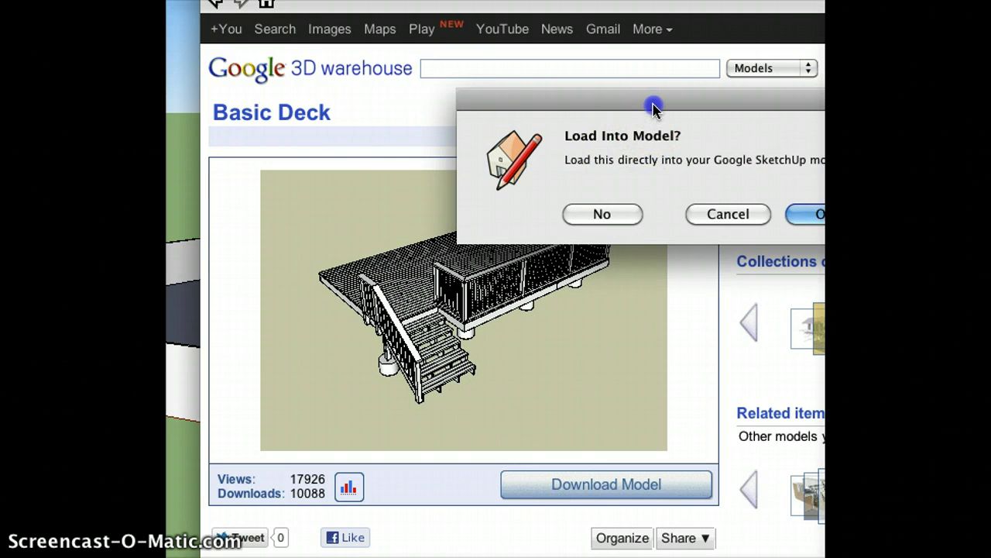
pyautogui.moveTo(655, 106); pyautogui.dragTo(581, 99)
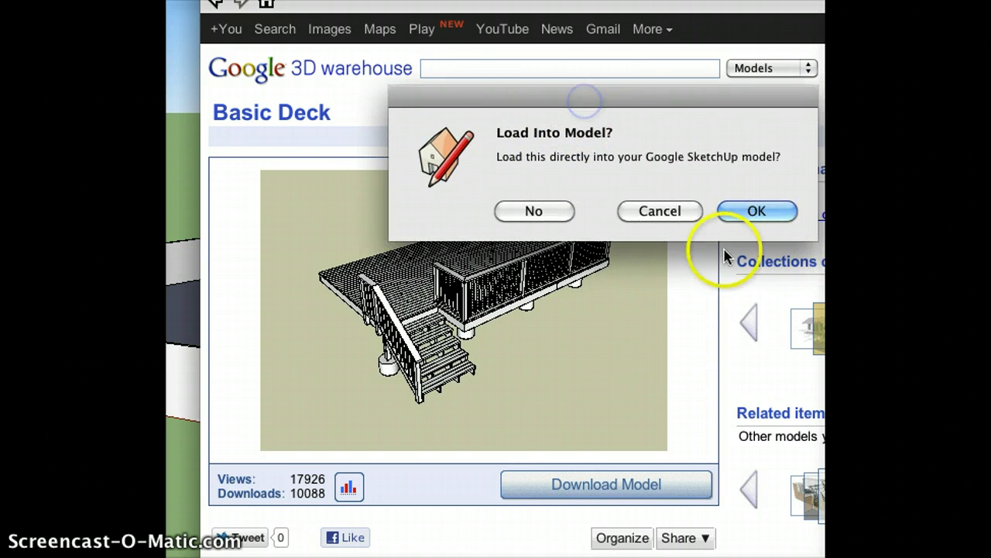
pyautogui.click(774, 210)
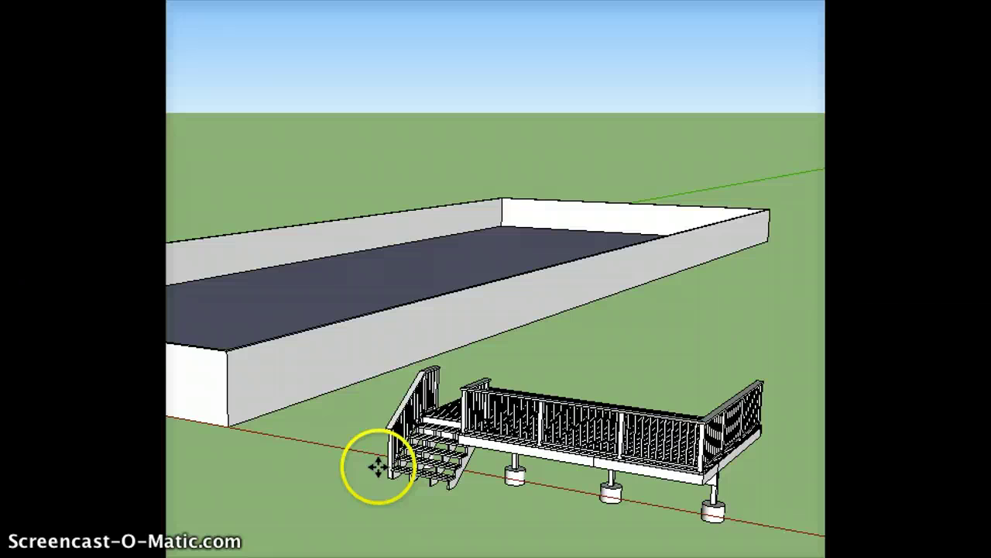
# Step: Drop the Basic Deck and move it inside the fenced yard near the far wall
pyautogui.click(400, 447)
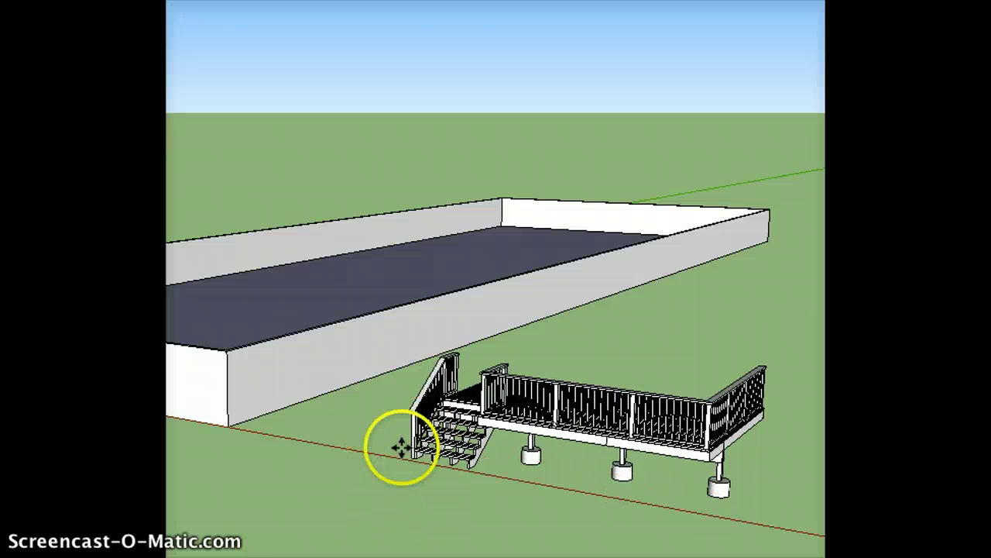
pyautogui.moveTo(400, 447); pyautogui.dragTo(499, 242)
pyautogui.moveTo(354, 343); pyautogui.dragTo(475, 552)
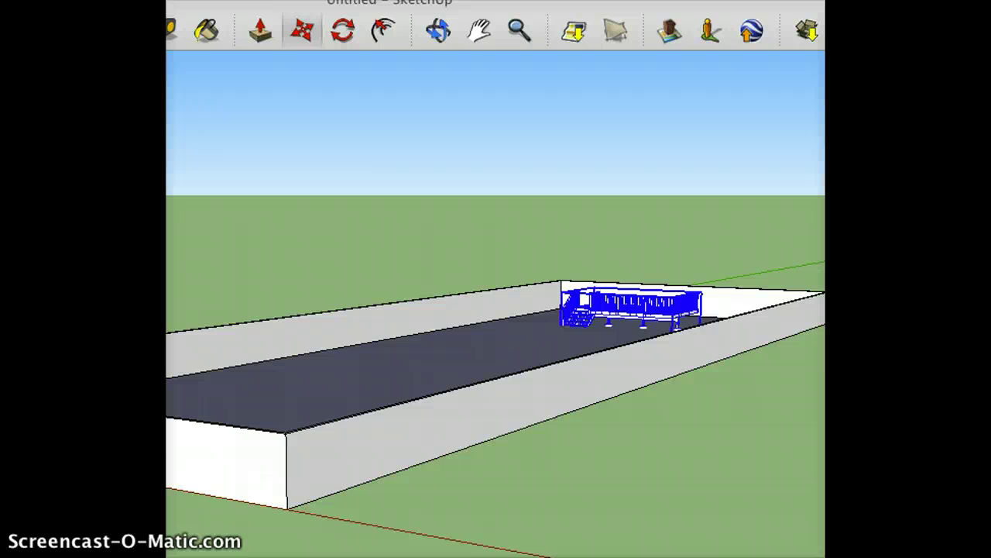
# Step: Orbit the view downward to look into the fenced yard
pyautogui.click(448, 35)
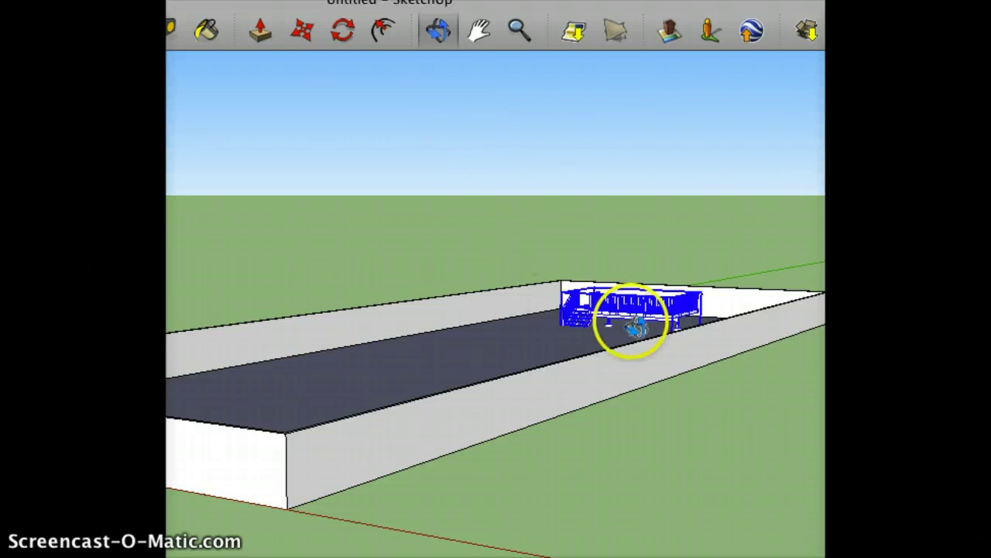
pyautogui.moveTo(576, 452); pyautogui.dragTo(588, 557)
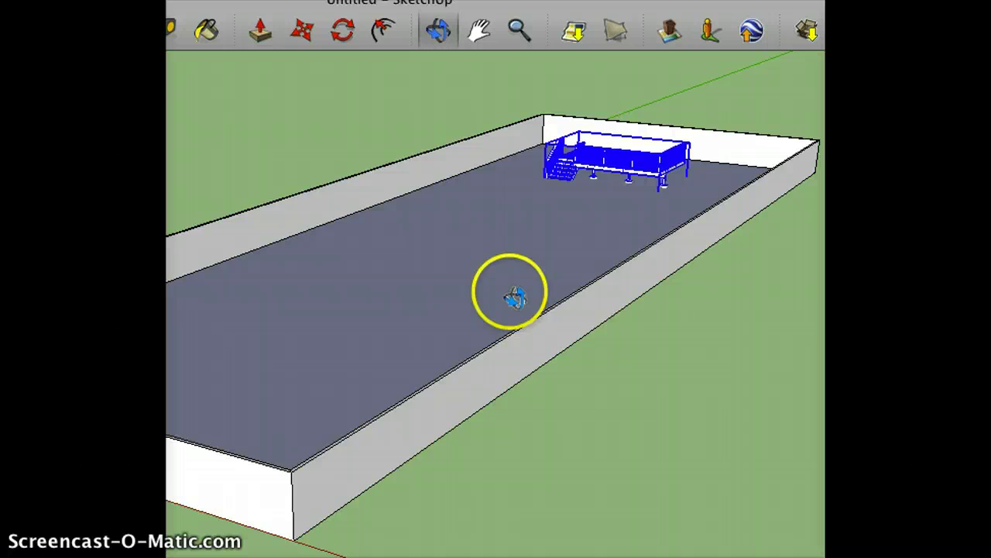
pyautogui.moveTo(511, 294); pyautogui.dragTo(500, 326)
pyautogui.click(603, 263)
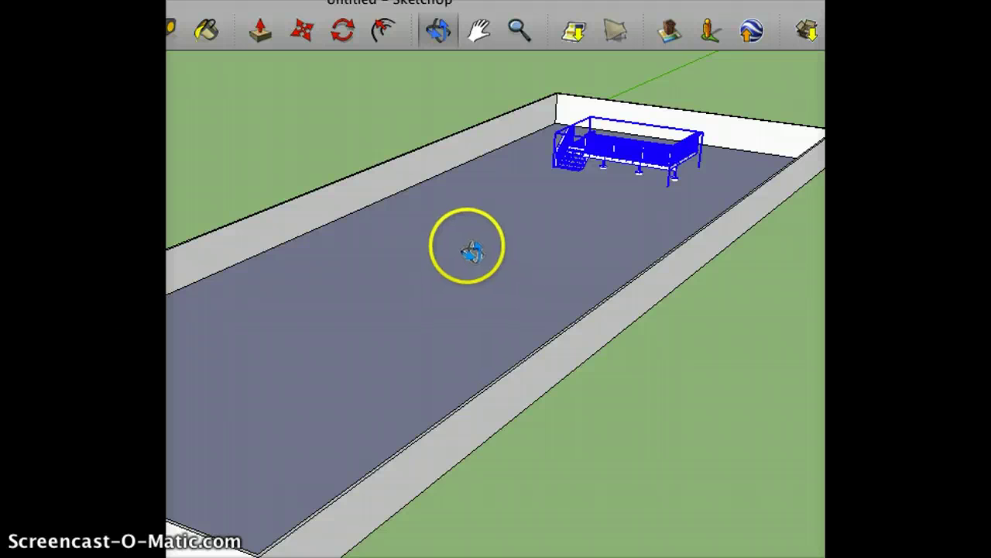
# Step: Pan and zoom in on the deck, then orbit around to see its stair side
pyautogui.click(480, 31)
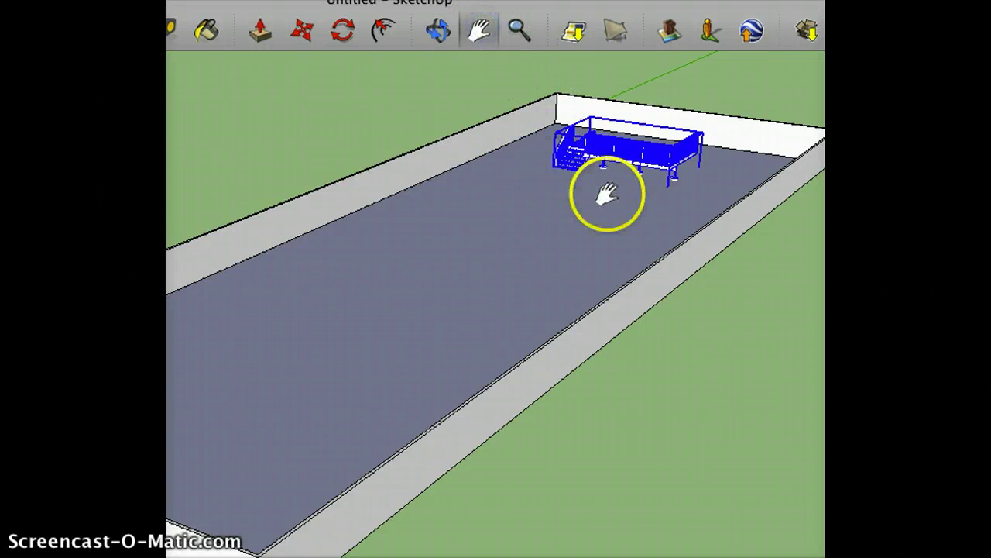
pyautogui.moveTo(683, 217); pyautogui.dragTo(501, 453)
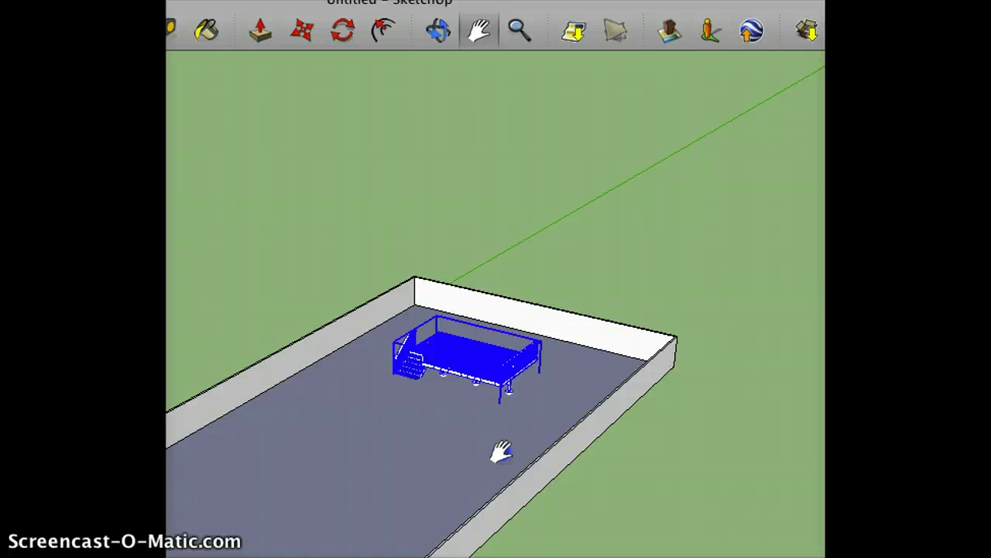
pyautogui.scroll(6, 501, 452)
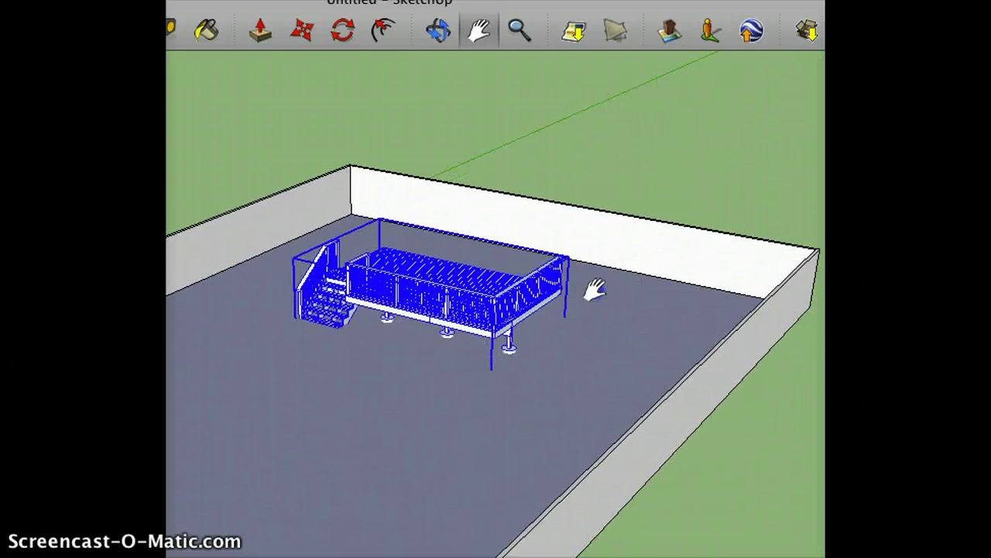
pyautogui.moveTo(594, 290); pyautogui.dragTo(580, 333)
pyautogui.scroll(3, 575, 336)
pyautogui.moveTo(376, 445); pyautogui.dragTo(481, 446)
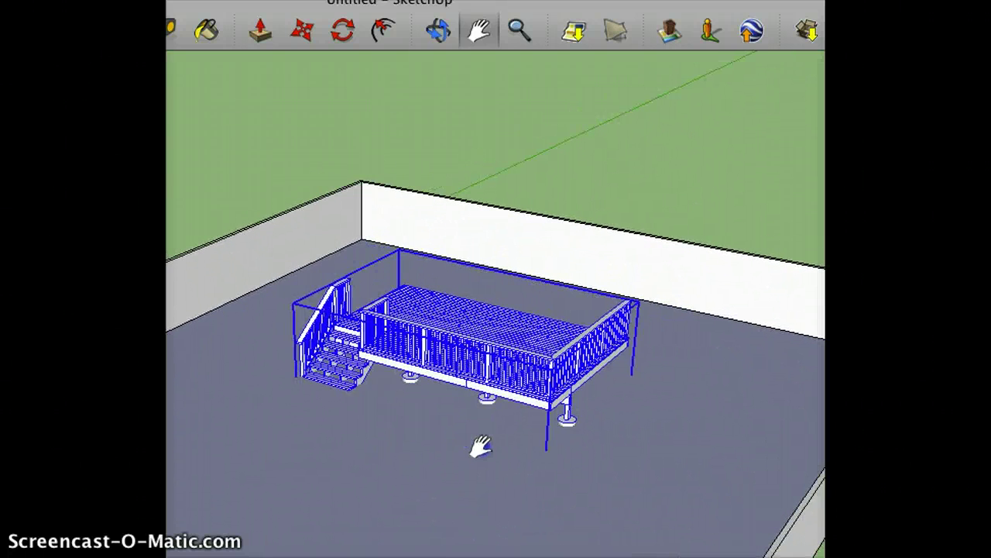
pyautogui.scroll(3, 480, 447)
pyautogui.scroll(-1, 480, 448)
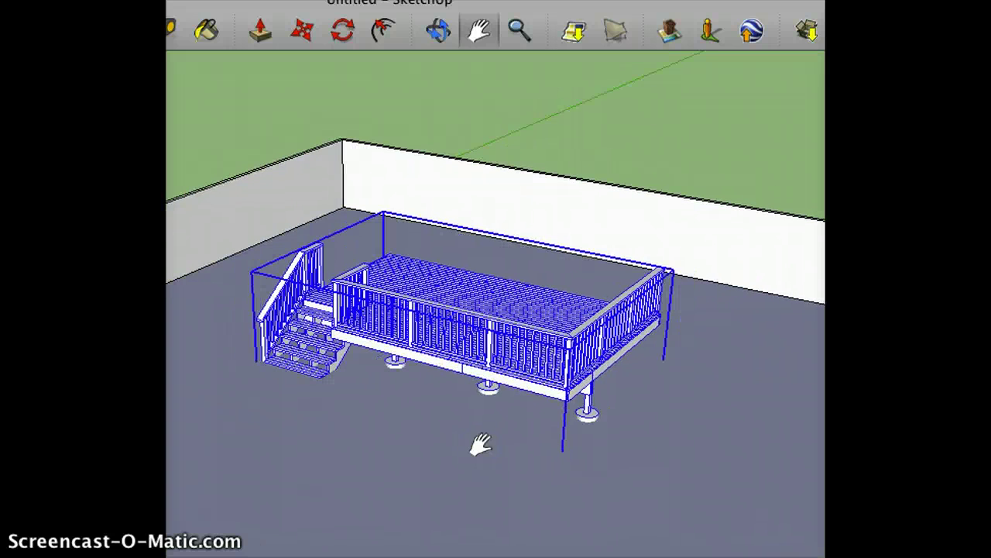
pyautogui.click(604, 418)
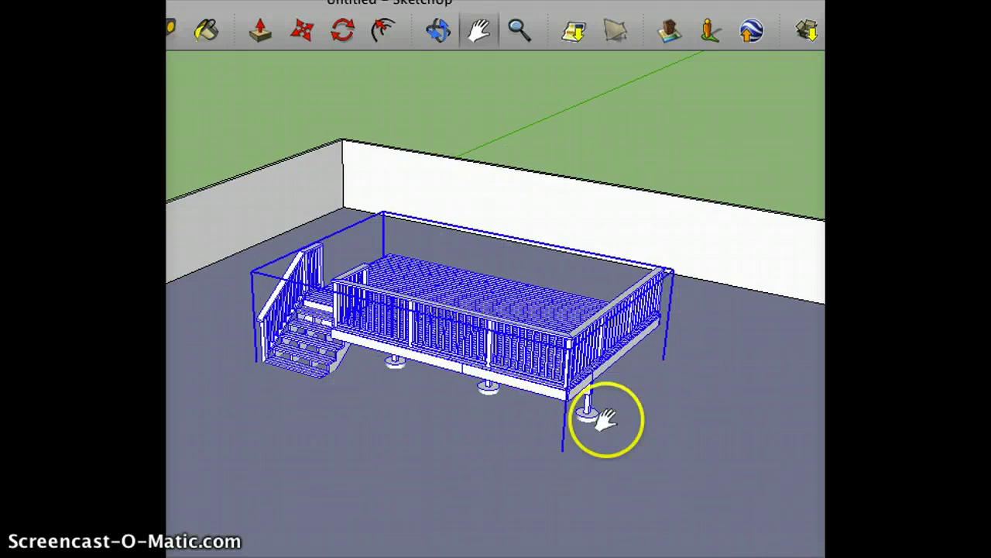
pyautogui.click(435, 29)
pyautogui.moveTo(689, 294); pyautogui.dragTo(416, 286)
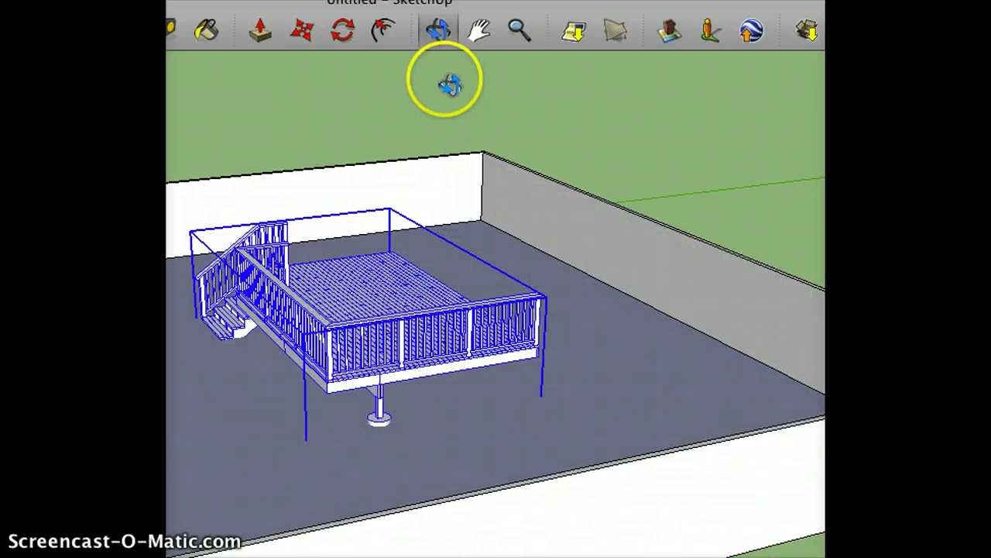
# Step: Move the Basic Deck toward the back fence wall, set it down there, and deselect it
pyautogui.click(303, 31)
pyautogui.click(334, 255)
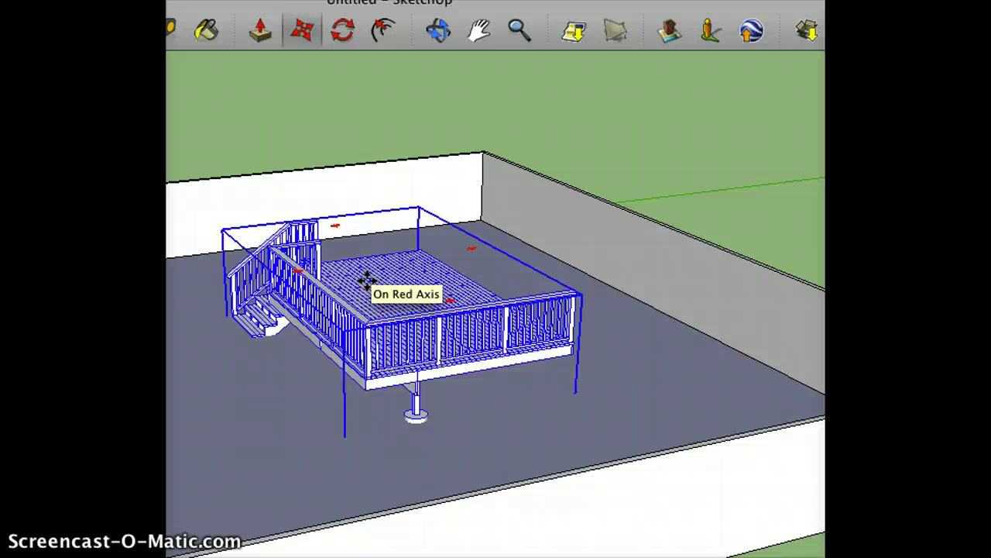
pyautogui.moveTo(365, 281); pyautogui.dragTo(516, 271)
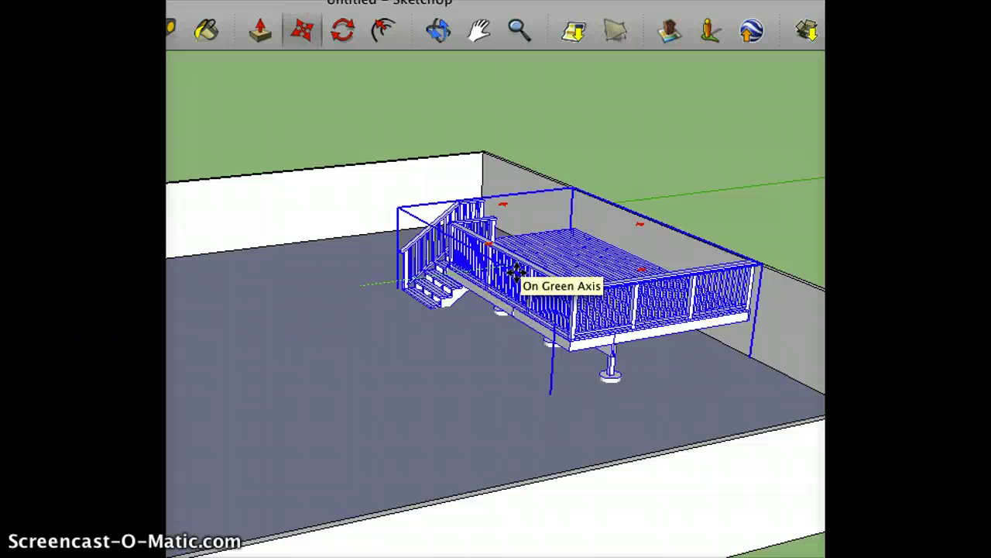
pyautogui.click(728, 216)
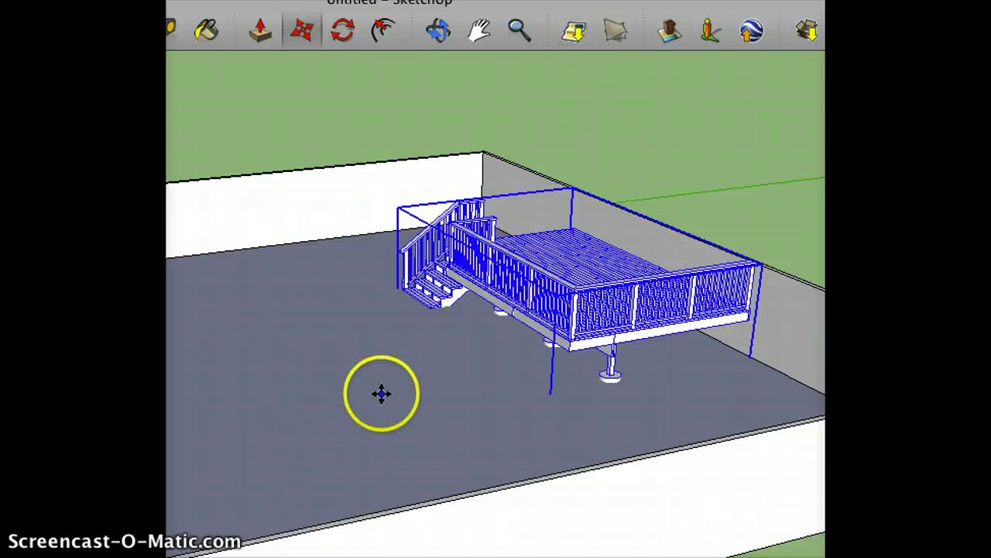
pyautogui.click(345, 398)
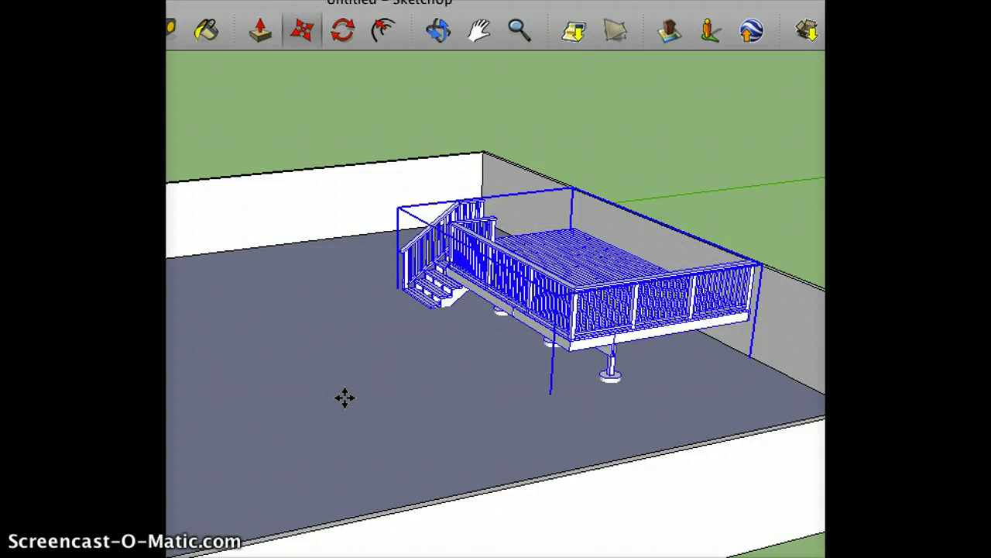
pyautogui.moveTo(345, 397); pyautogui.dragTo(396, 354)
pyautogui.click(261, 287)
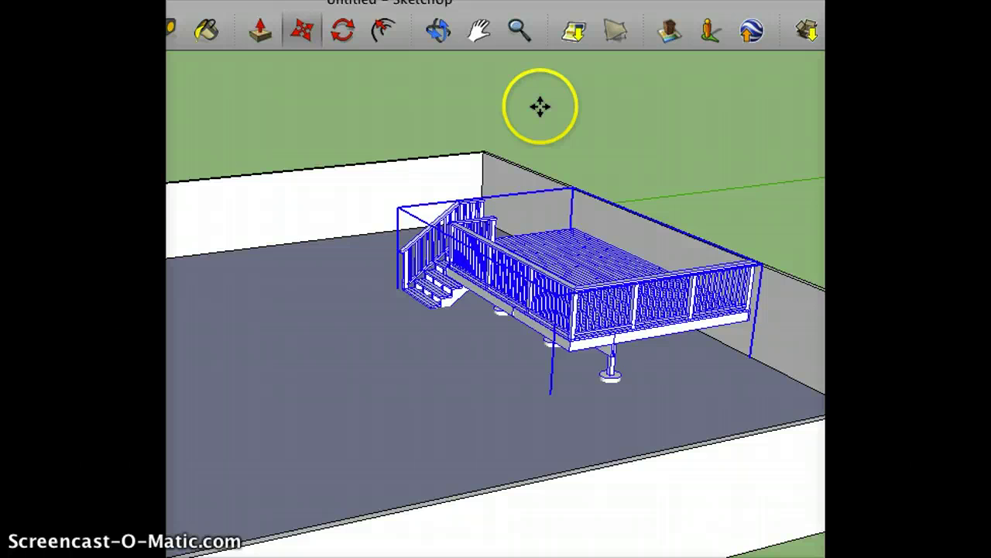
pyautogui.press('Escape')
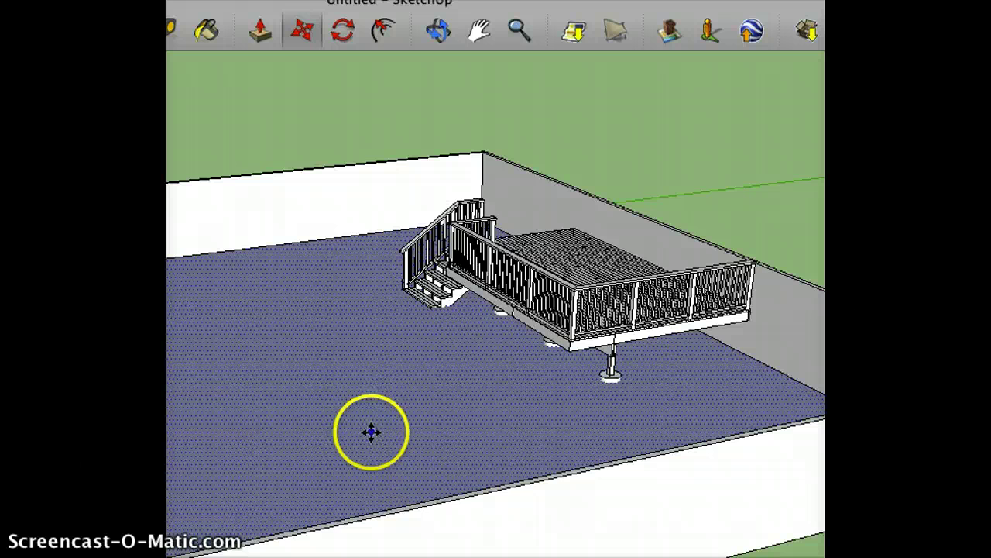
# Step: Zoom out until the whole fence and the Basic Deck with its stairs against the far wall are visible
pyautogui.scroll(-3, 498, 525)
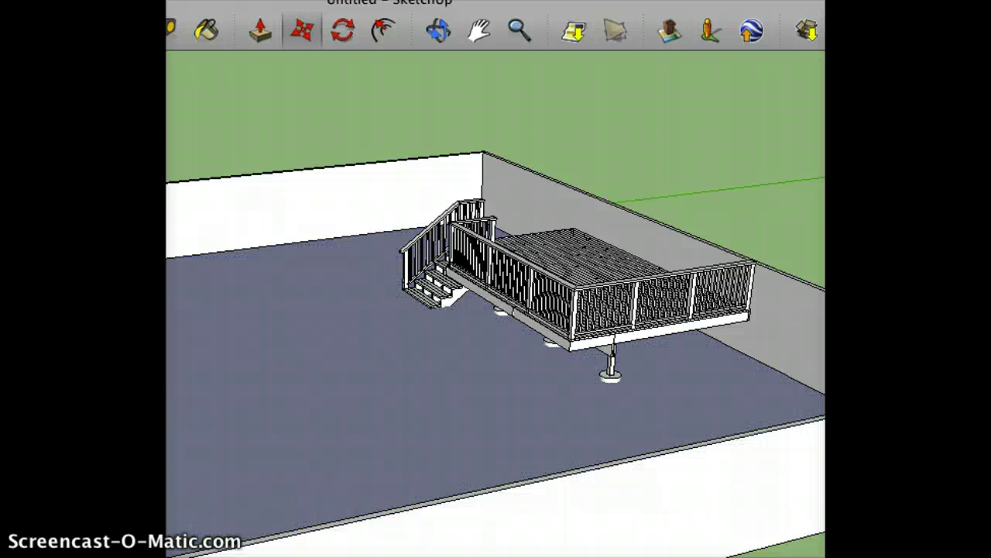
pyautogui.scroll(-3, 394, 398)
pyautogui.scroll(-2, 394, 399)
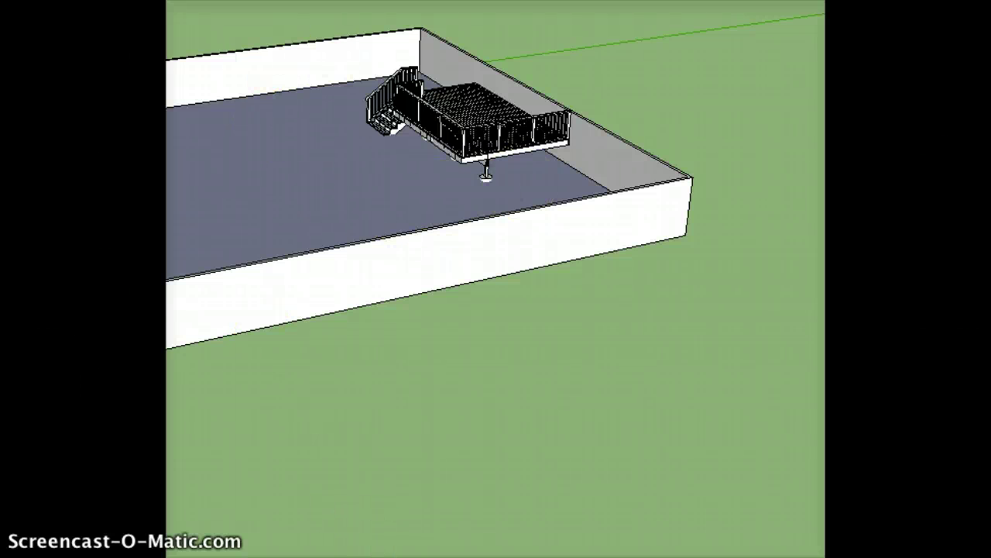
# Step: Draw a circle on the grass outside the fence and push/pull it up into a tall cylinder
pyautogui.scroll(10, 517, 453)
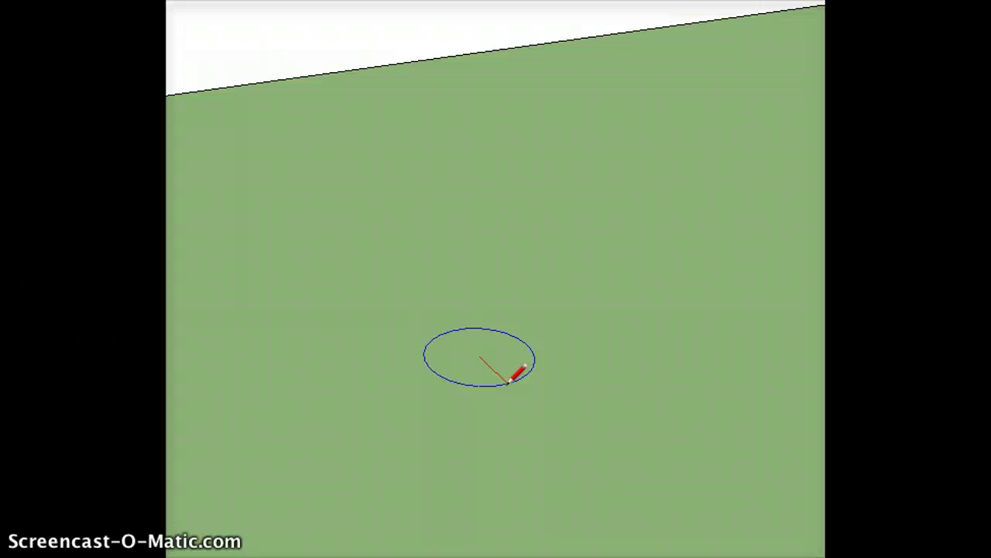
pyautogui.press('Return')
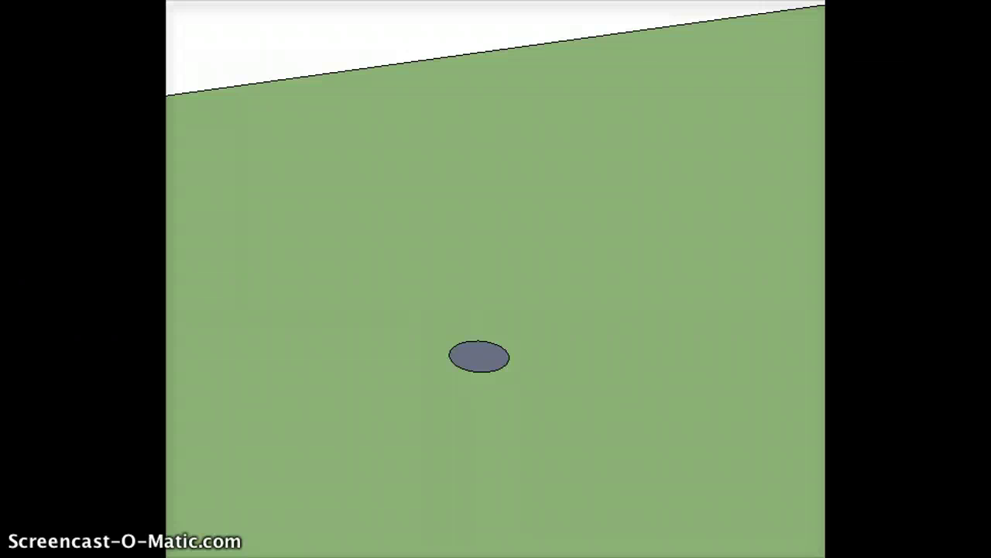
pyautogui.click(472, 364)
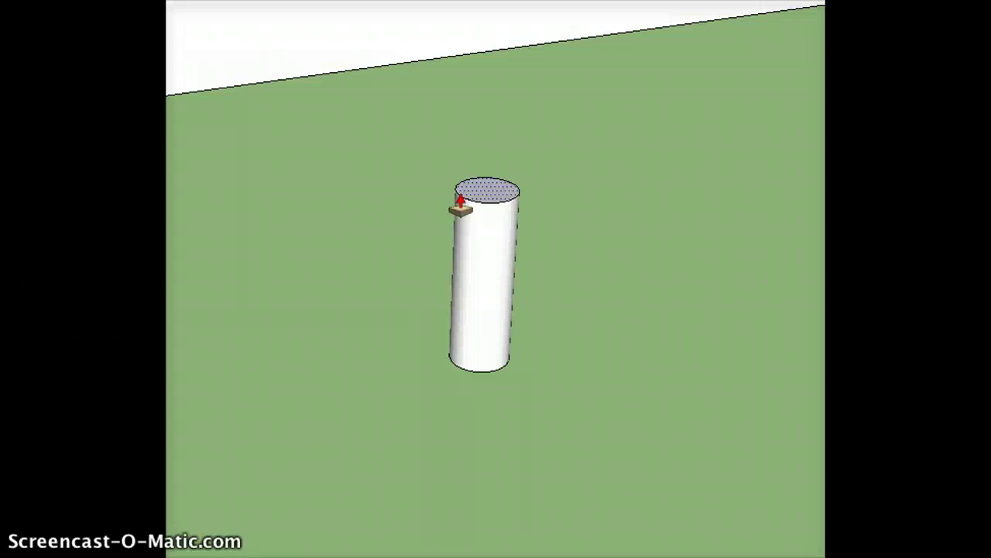
pyautogui.press('Return')
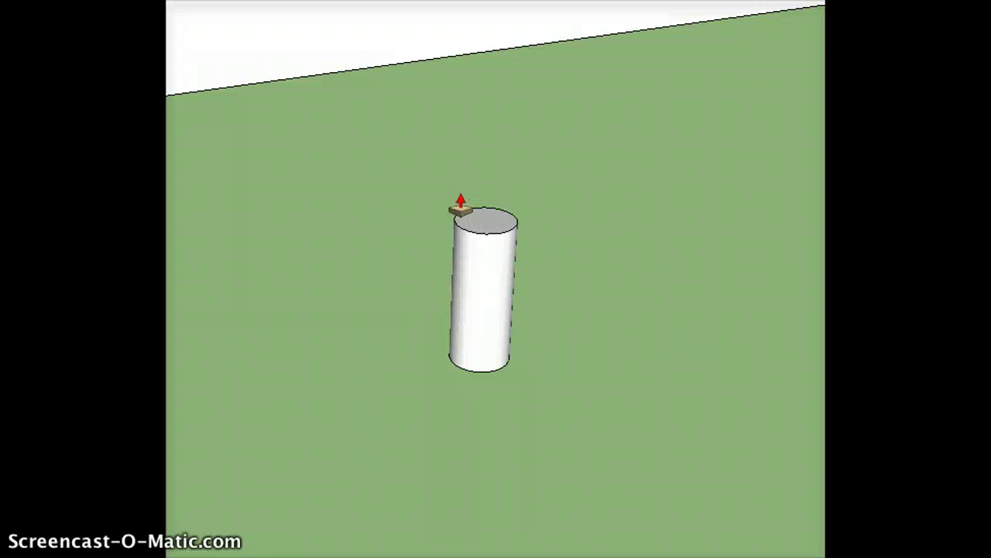
pyautogui.click(402, 255)
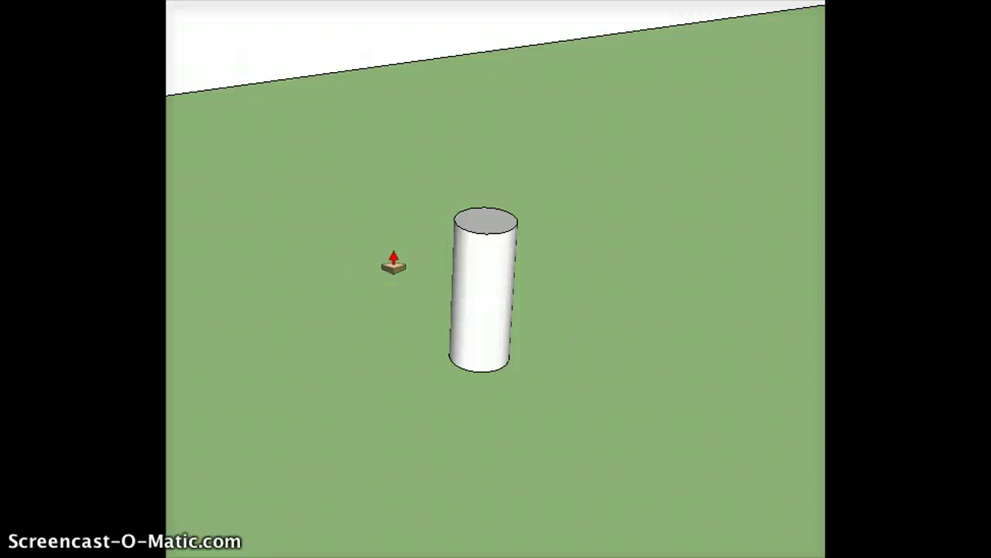
# Step: Draw a large circle centred on the tall cylinder's top face
pyautogui.click(448, 146)
pyautogui.click(529, 163)
pyautogui.click(555, 465)
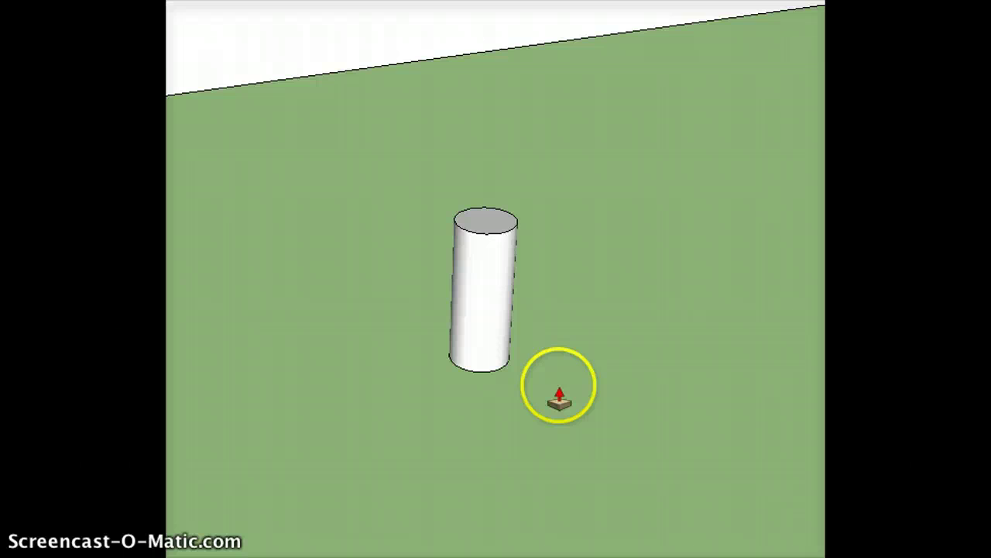
pyautogui.scroll(4, 559, 398)
pyautogui.scroll(-2, 557, 397)
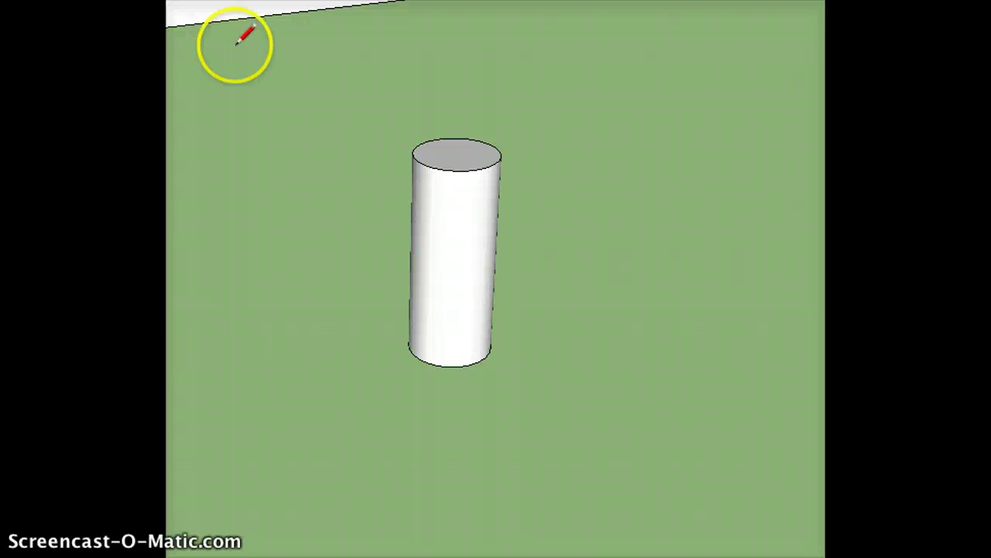
pyautogui.press('c')
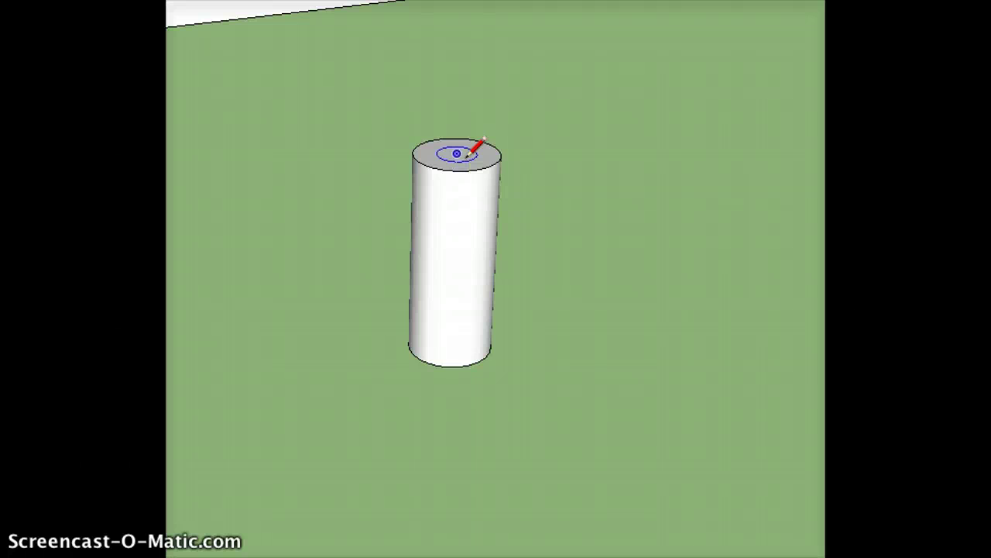
pyautogui.moveTo(457, 154); pyautogui.dragTo(512, 292)
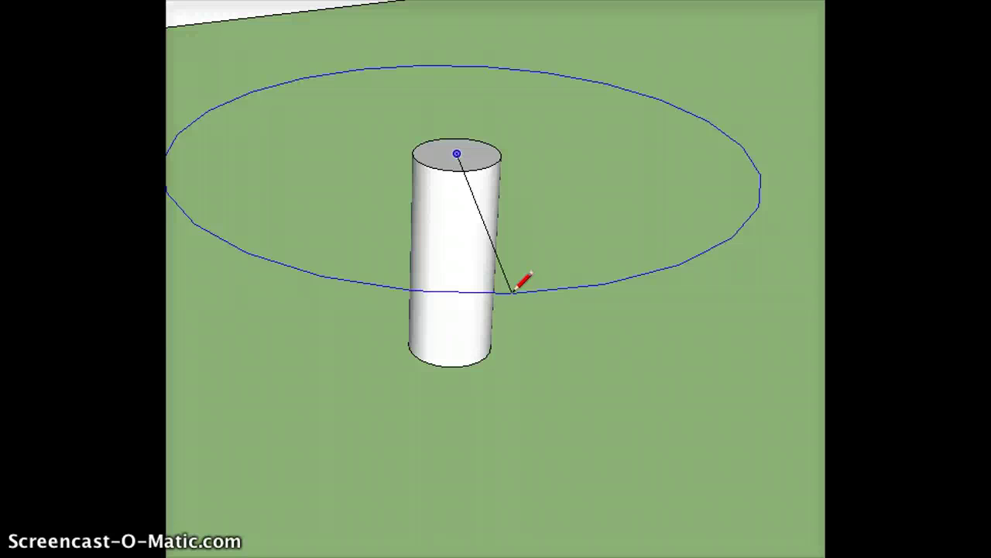
pyautogui.moveTo(513, 292); pyautogui.dragTo(513, 291)
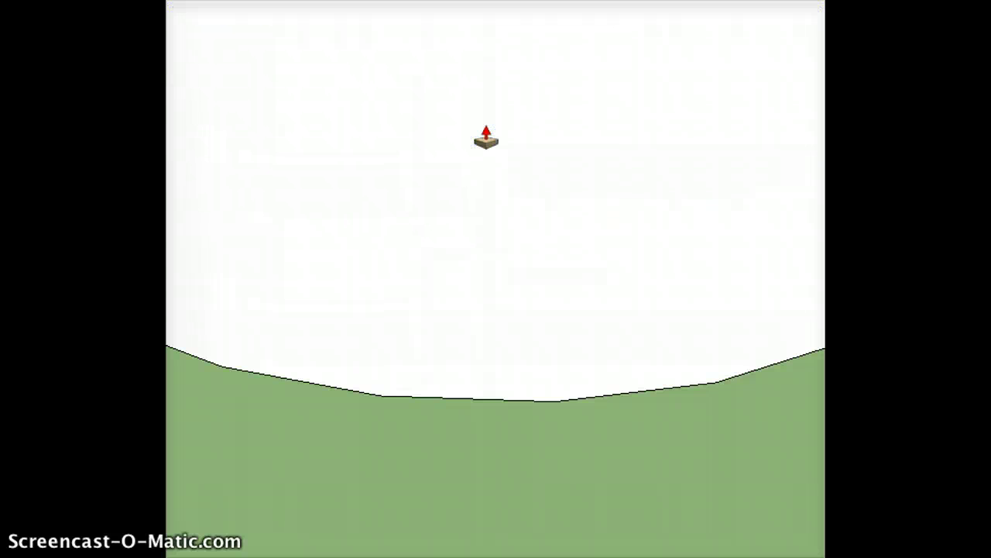
# Step: Orbit and pan out so the cylinder, fenced yard and deck all fit in view
pyautogui.moveTo(486, 138); pyautogui.dragTo(400, 243, button='middle')
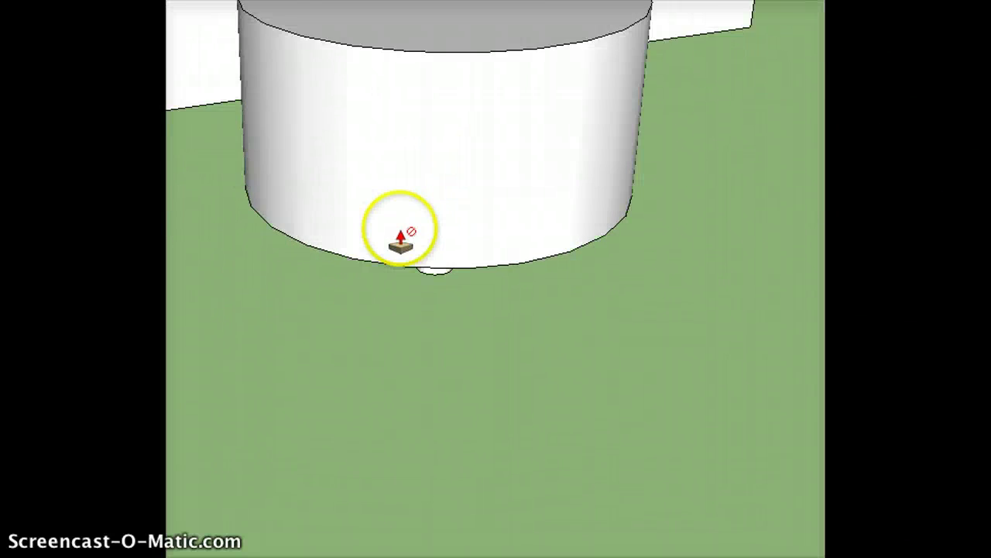
pyautogui.scroll(-5, 400, 236)
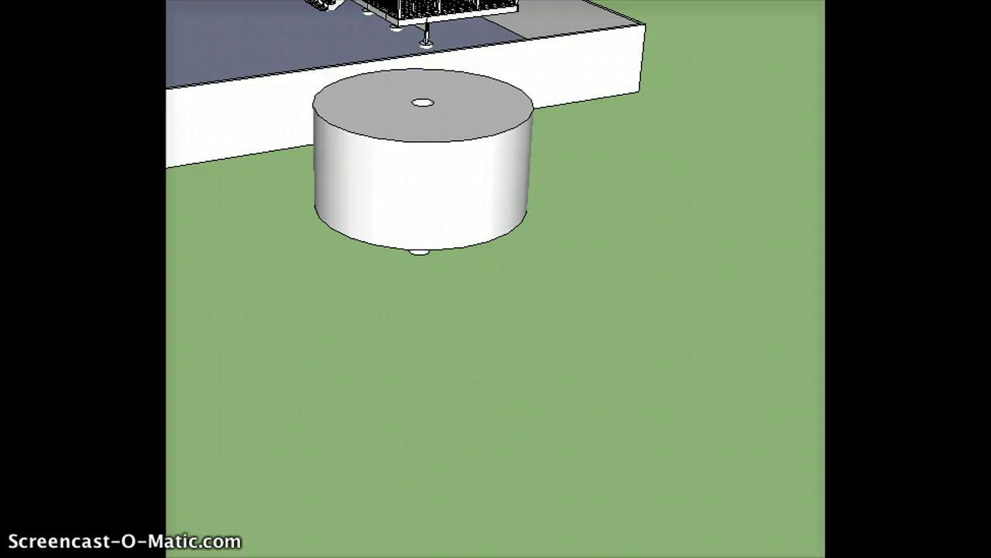
pyautogui.moveTo(312, 336); pyautogui.dragTo(681, 553, button='middle')
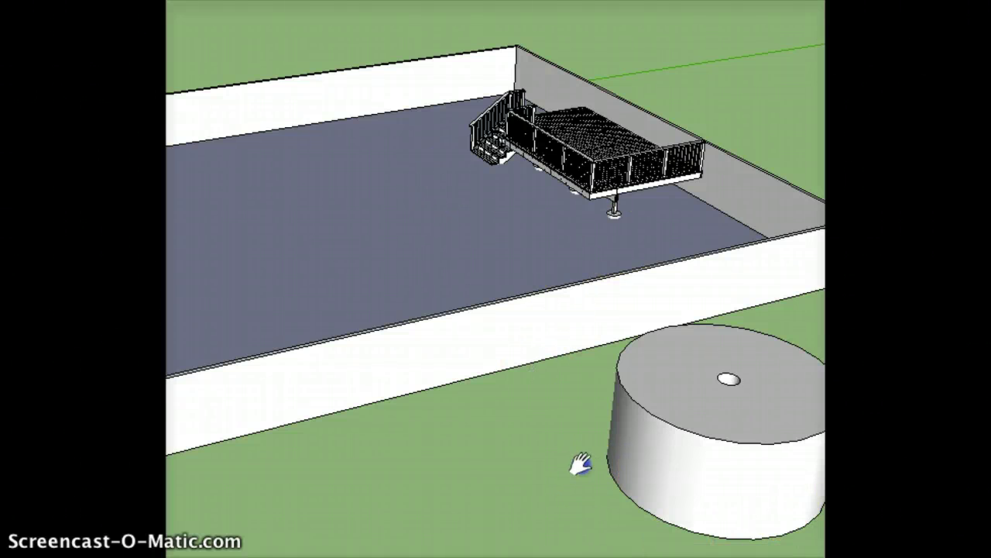
pyautogui.moveTo(579, 465); pyautogui.dragTo(309, 295)
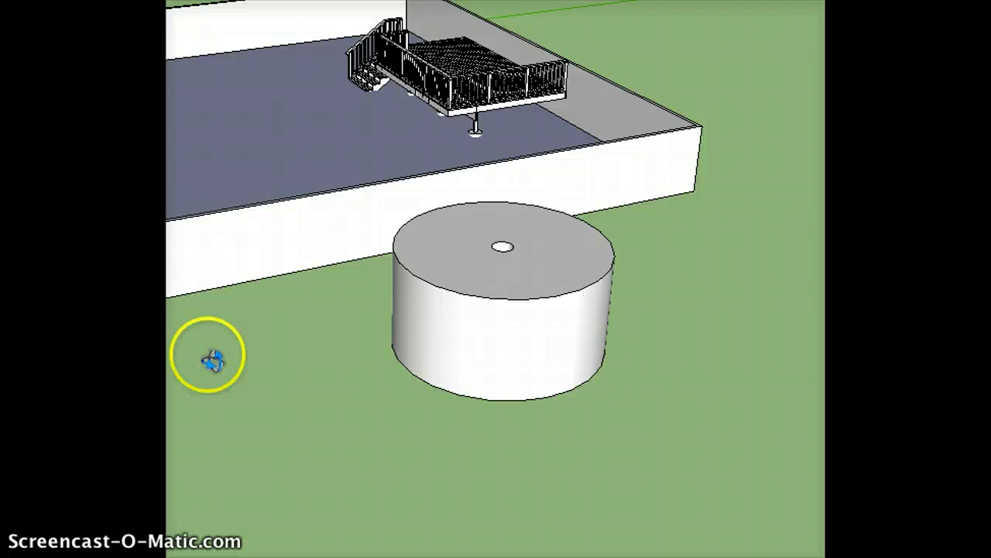
pyautogui.moveTo(210, 358); pyautogui.dragTo(818, 322, button='middle')
pyautogui.middleClick(328, 318)
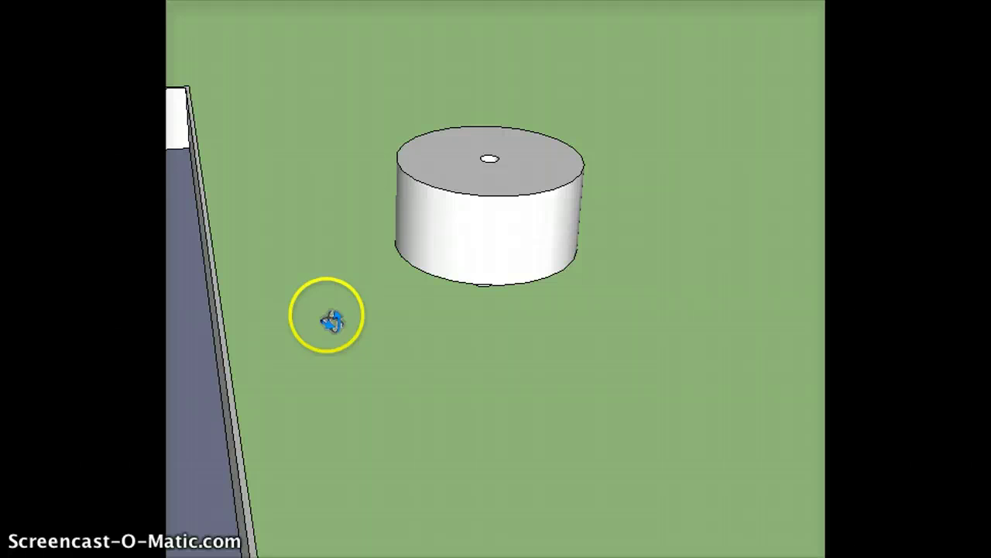
# Step: Box-select the wide cylinder with the Select tool, then clear the selection
pyautogui.moveTo(327, 318); pyautogui.dragTo(399, 106)
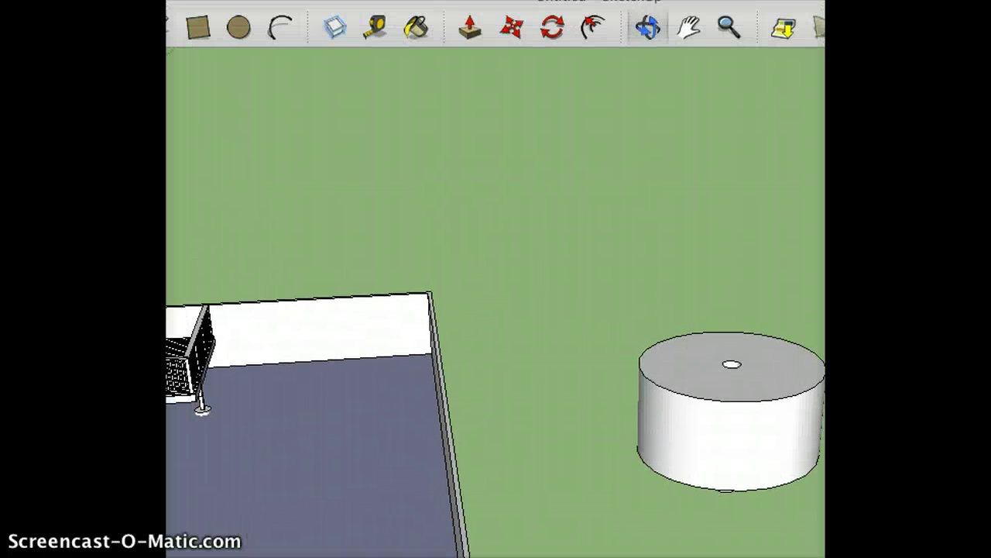
pyautogui.click(329, 55)
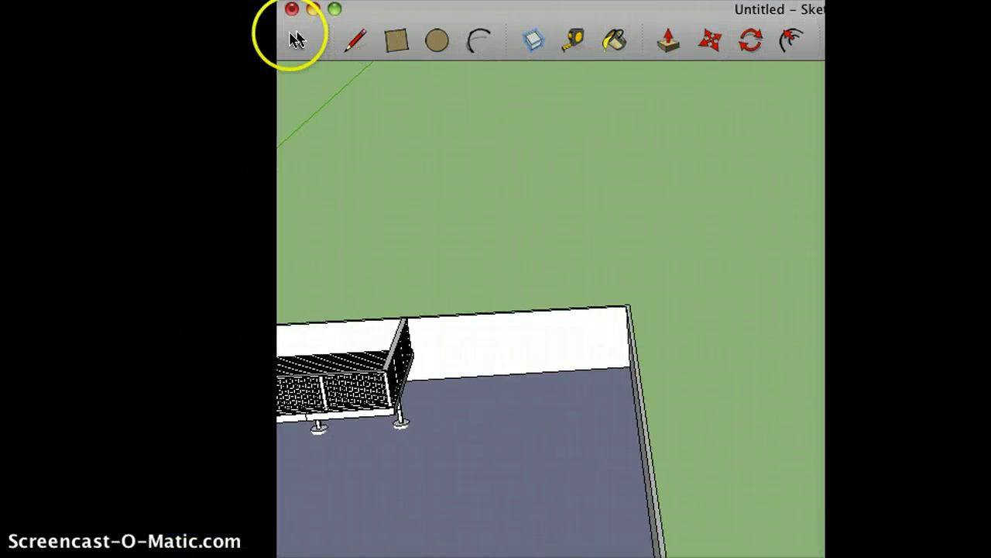
pyautogui.click(297, 35)
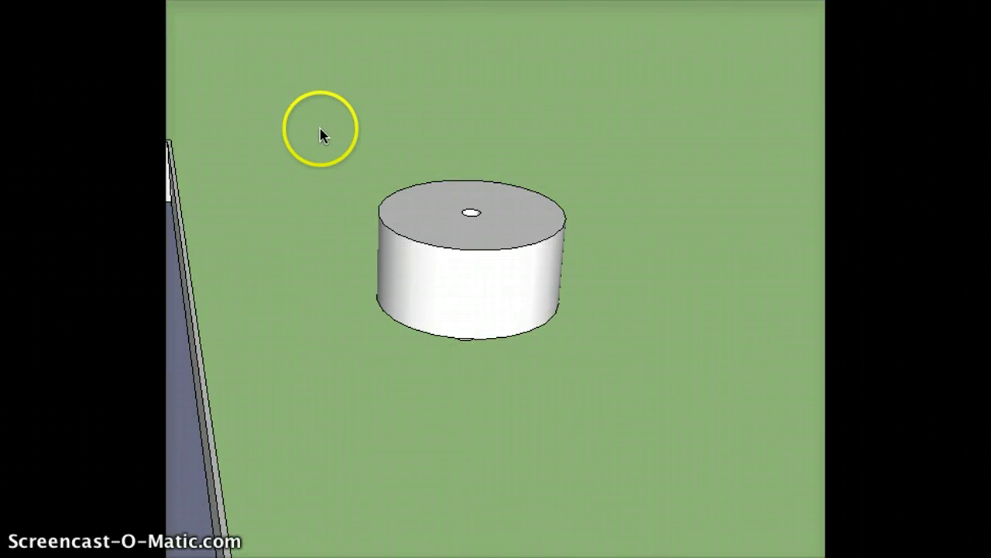
pyautogui.click(457, 266)
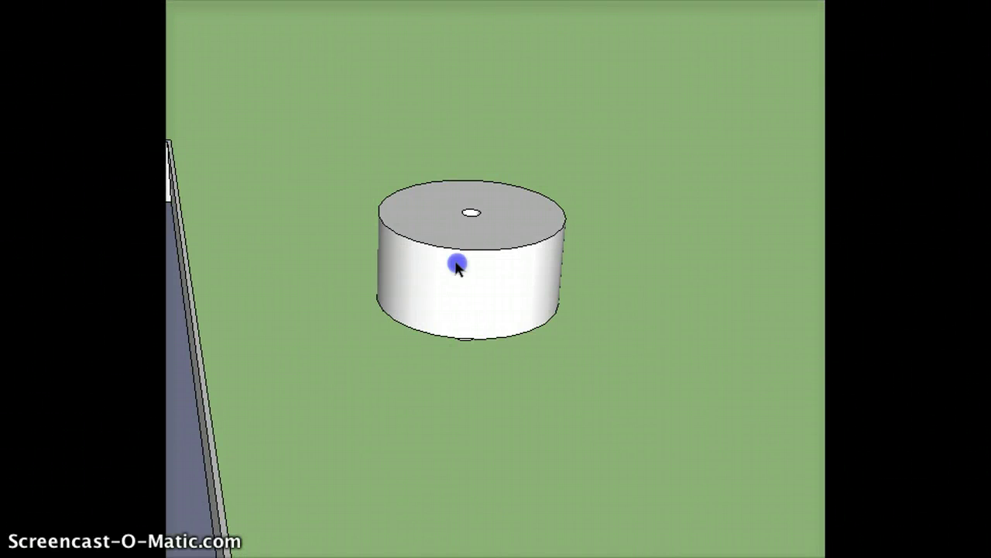
pyautogui.moveTo(319, 129); pyautogui.dragTo(647, 406)
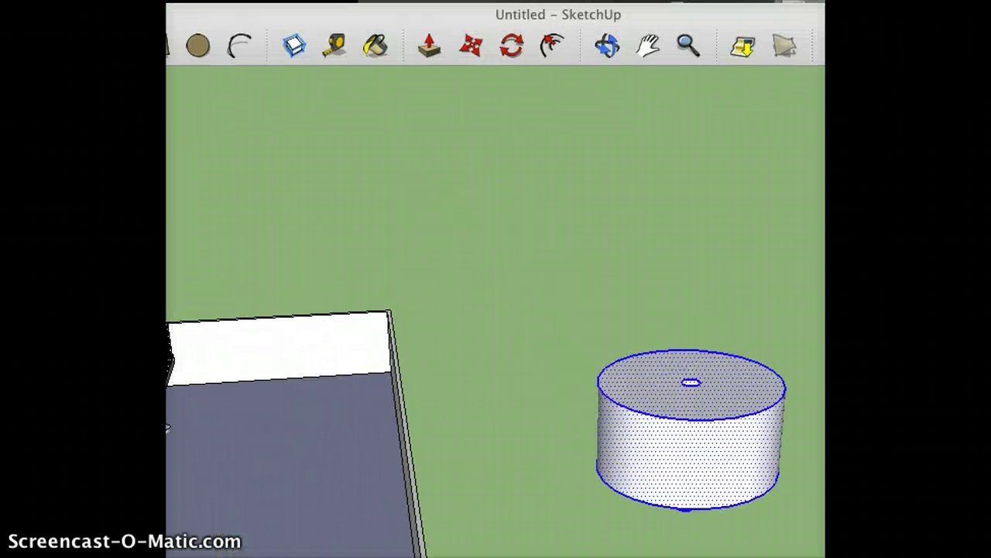
pyautogui.click(420, 331)
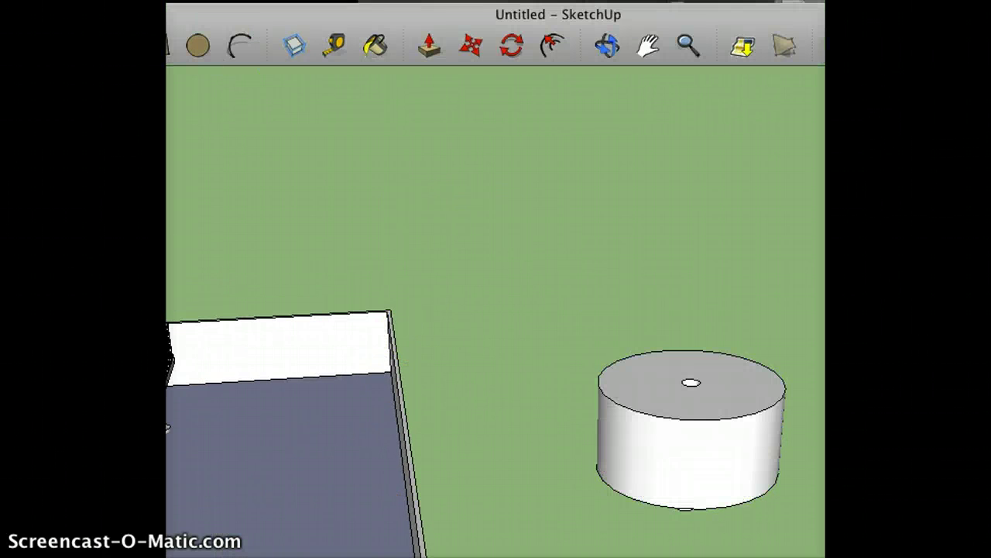
pyautogui.click(490, 349)
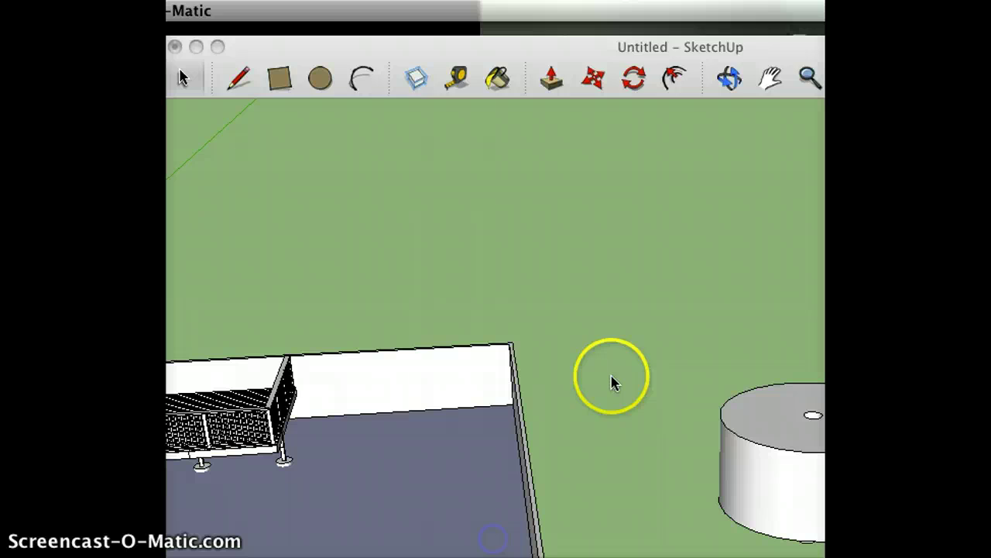
# Step: Enclose the entire cylinder in a selection box and bring up the Edit menu
pyautogui.click(205, 11)
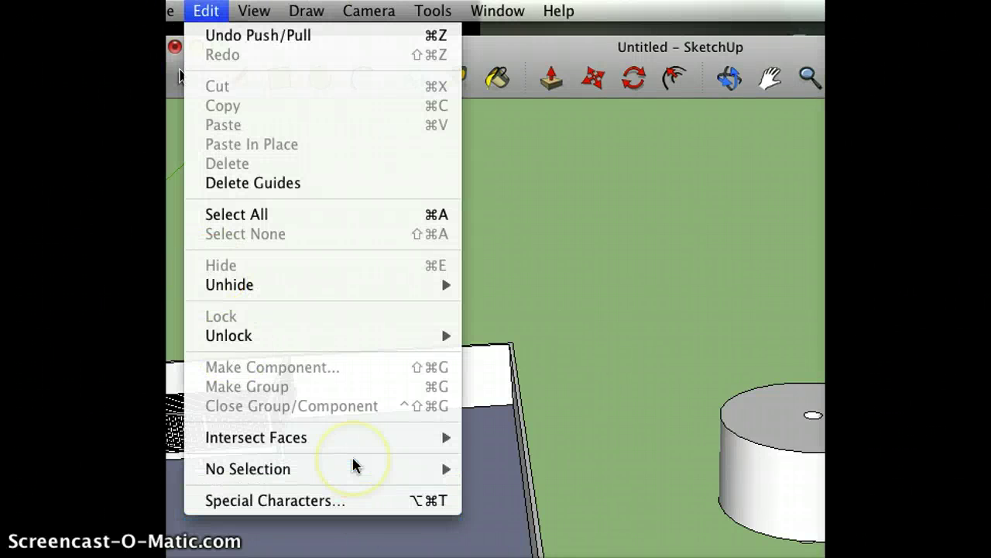
pyautogui.click(662, 497)
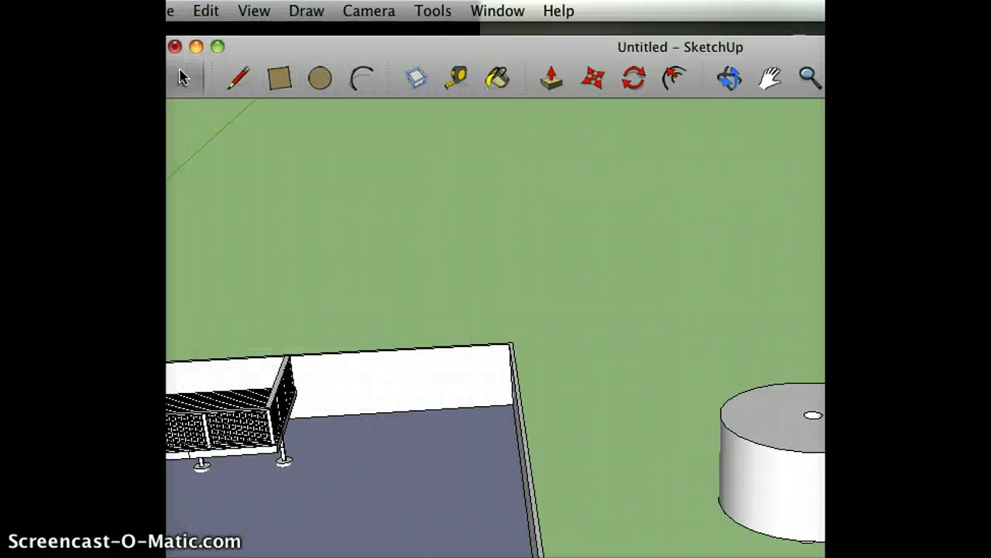
pyautogui.moveTo(660, 350); pyautogui.dragTo(909, 555)
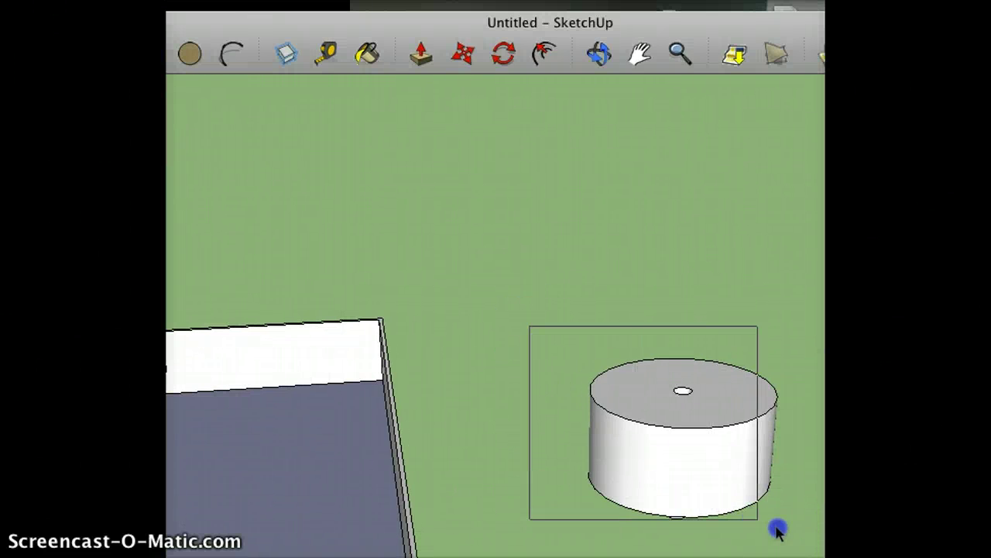
pyautogui.moveTo(777, 529); pyautogui.dragTo(819, 544)
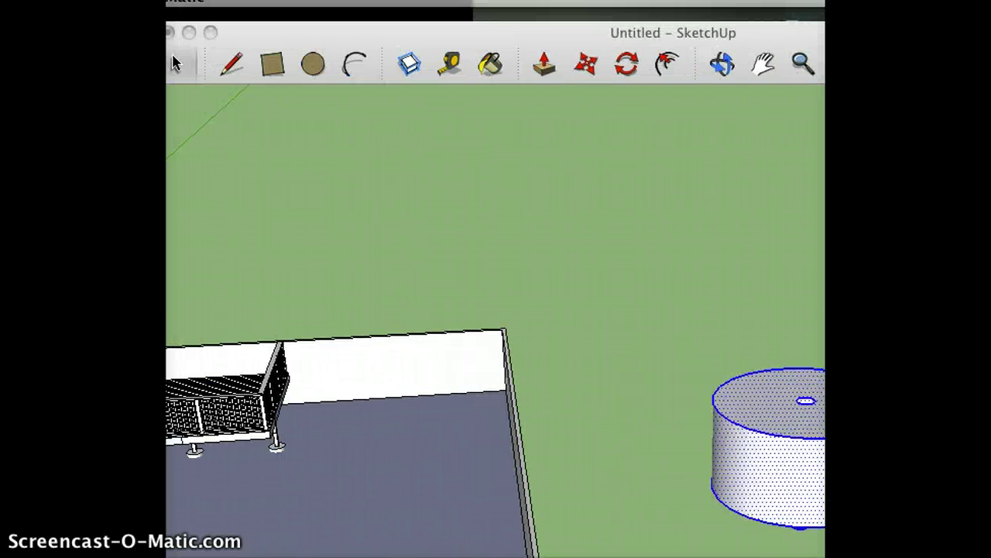
pyautogui.click(351, 43)
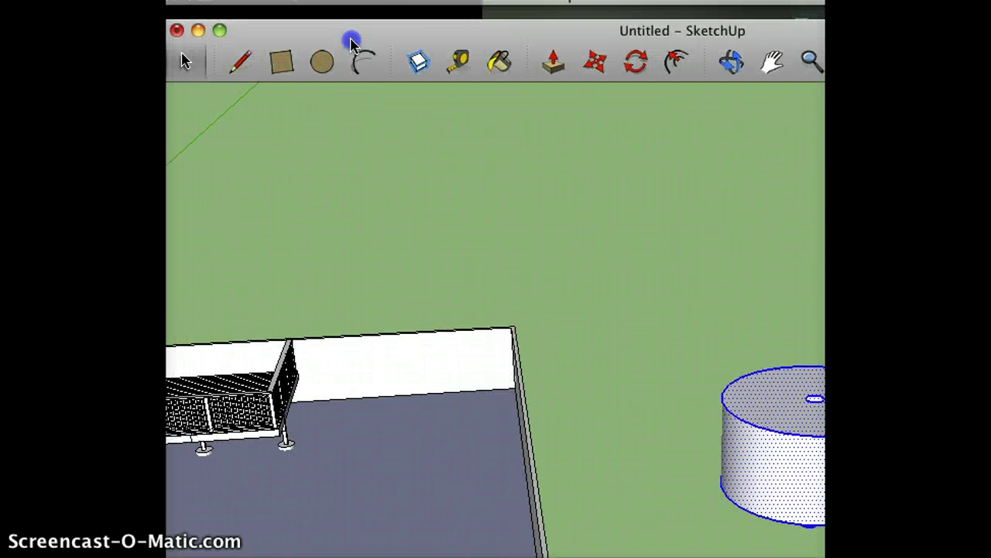
pyautogui.click(205, 4)
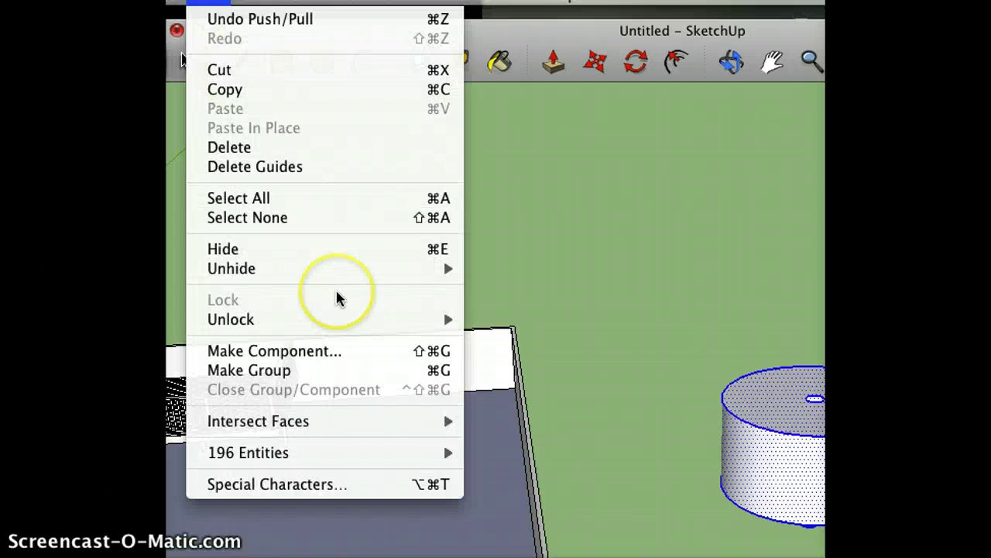
# Step: Make the selected cylinder a component, keeping the default name Component#1
pyautogui.click(335, 352)
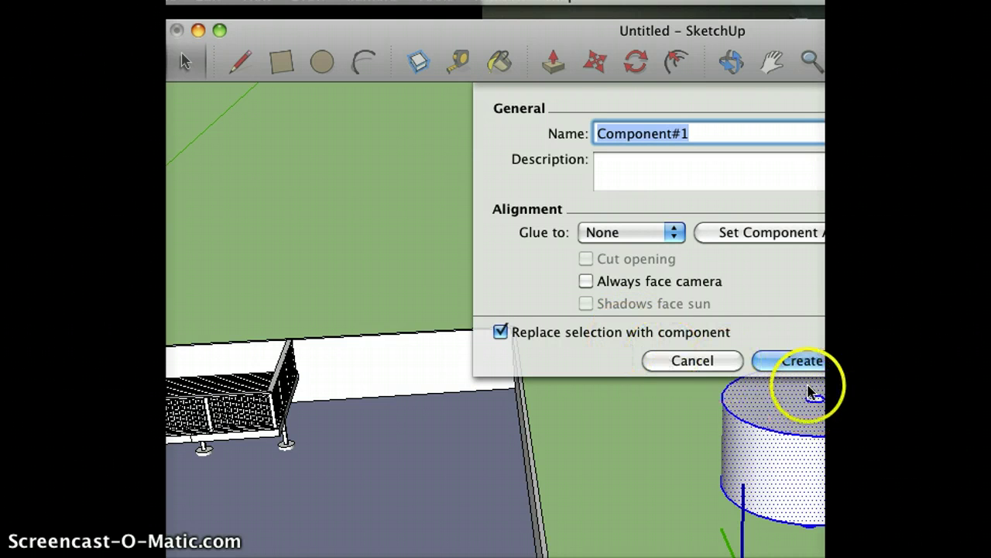
pyautogui.click(803, 360)
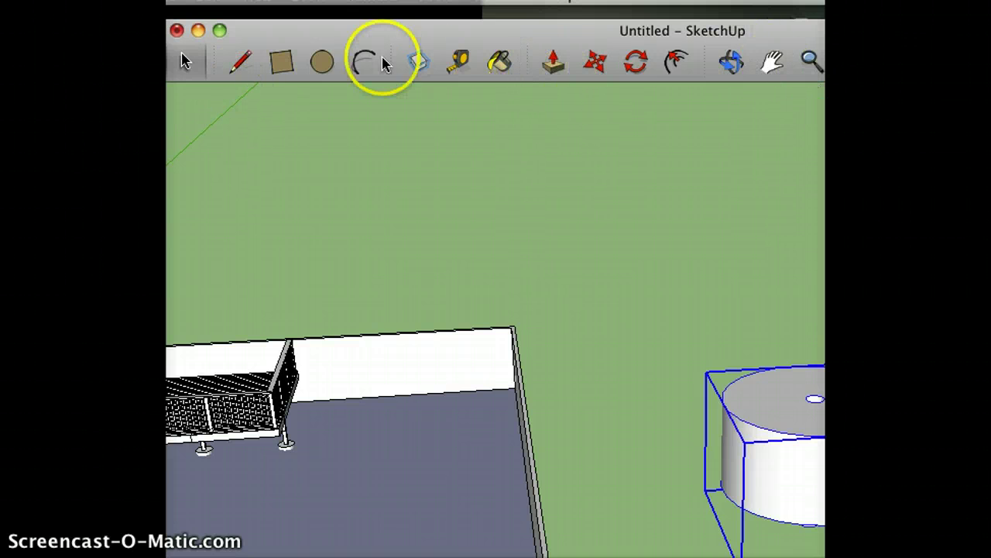
# Step: Move the Component#1 cylinder onto the yard floor inside the fence
pyautogui.click(595, 62)
pyautogui.moveTo(787, 441); pyautogui.dragTo(374, 389)
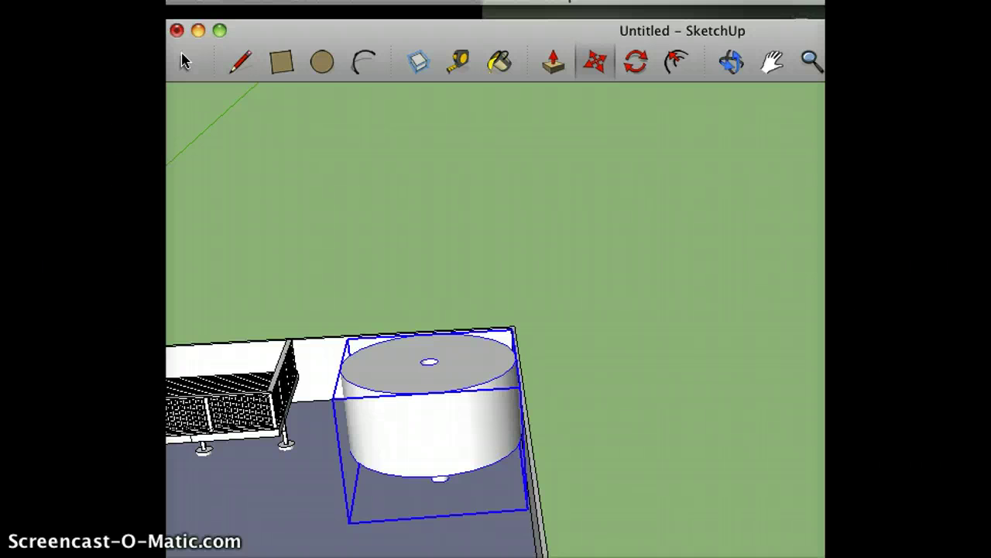
pyautogui.scroll(-5, 482, 534)
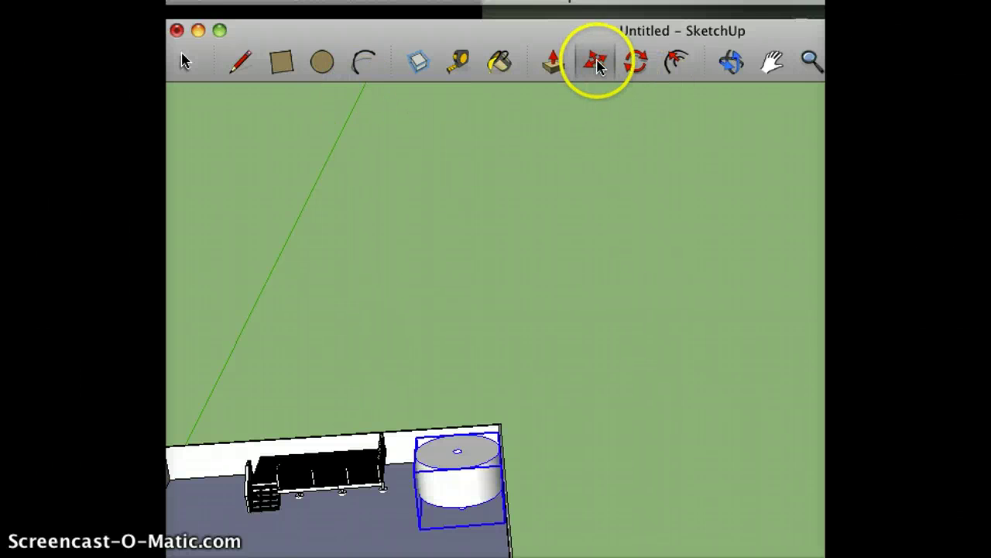
# Step: Reposition the cylinder beside the Basic Deck near the back fence, centring the yard in view
pyautogui.click(786, 69)
pyautogui.moveTo(582, 245); pyautogui.dragTo(670, 86)
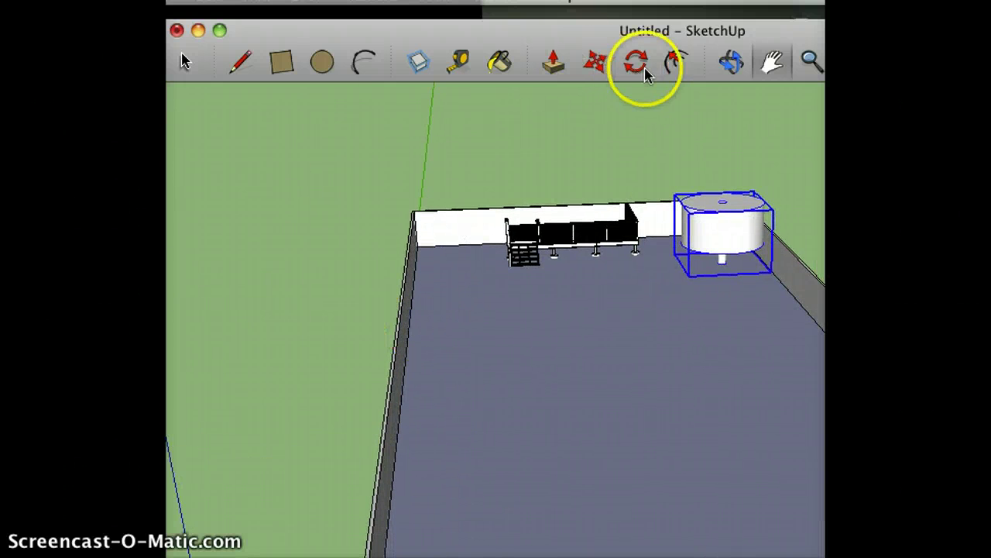
pyautogui.click(731, 62)
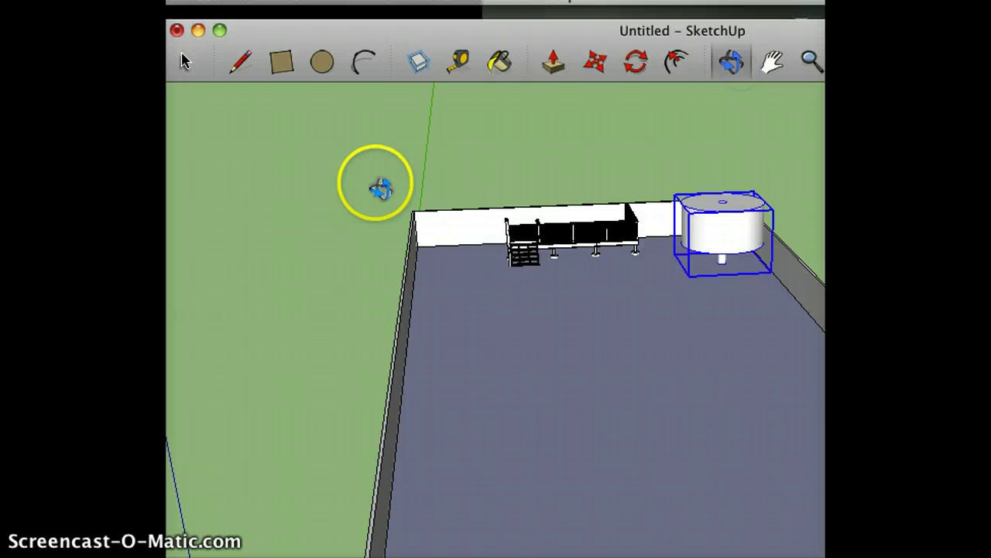
pyautogui.moveTo(381, 188); pyautogui.dragTo(867, 283)
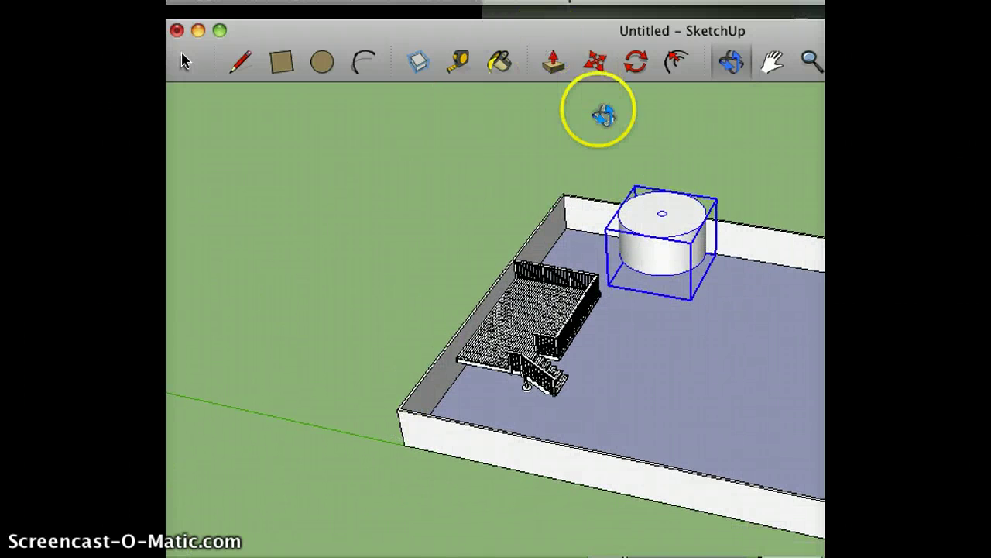
pyautogui.click(593, 56)
pyautogui.click(668, 344)
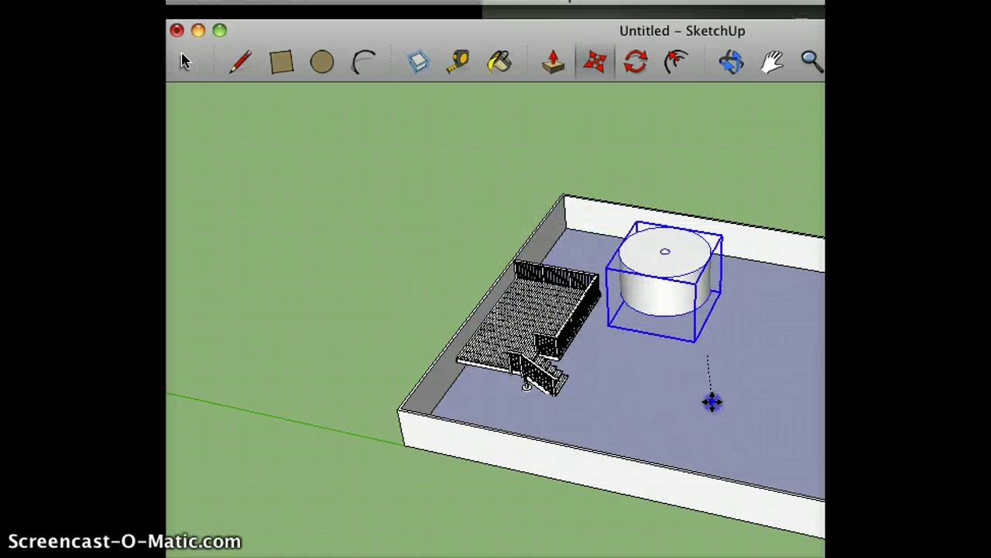
pyautogui.click(710, 401)
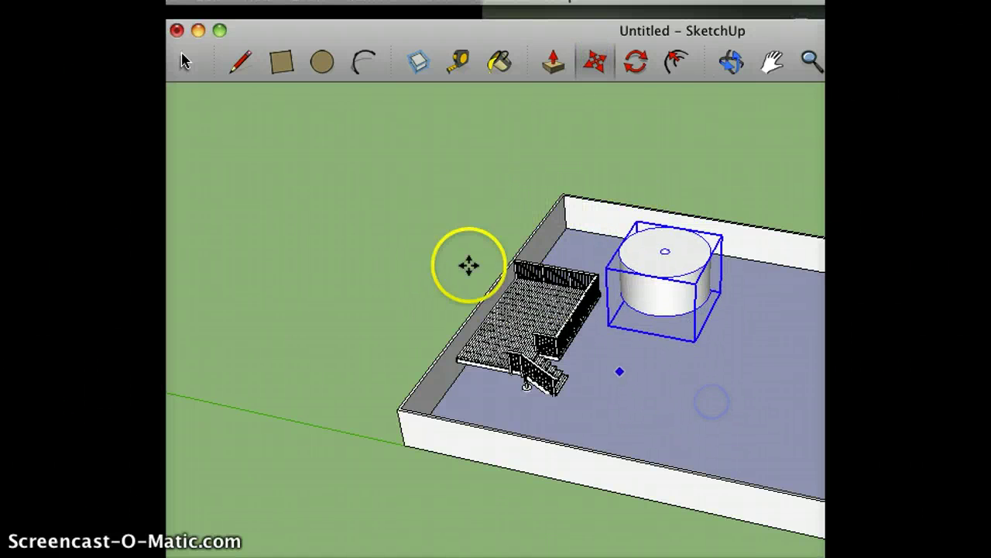
pyautogui.click(772, 62)
pyautogui.moveTo(768, 373); pyautogui.dragTo(577, 319)
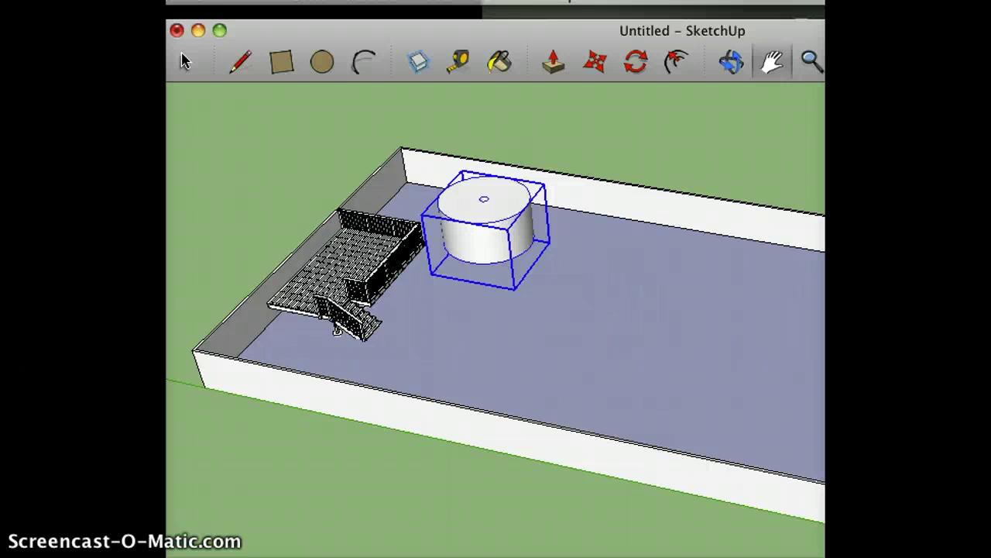
# Step: Tape-measure about 12.38 m from the cylinder's top centre to the front fence
pyautogui.click(475, 54)
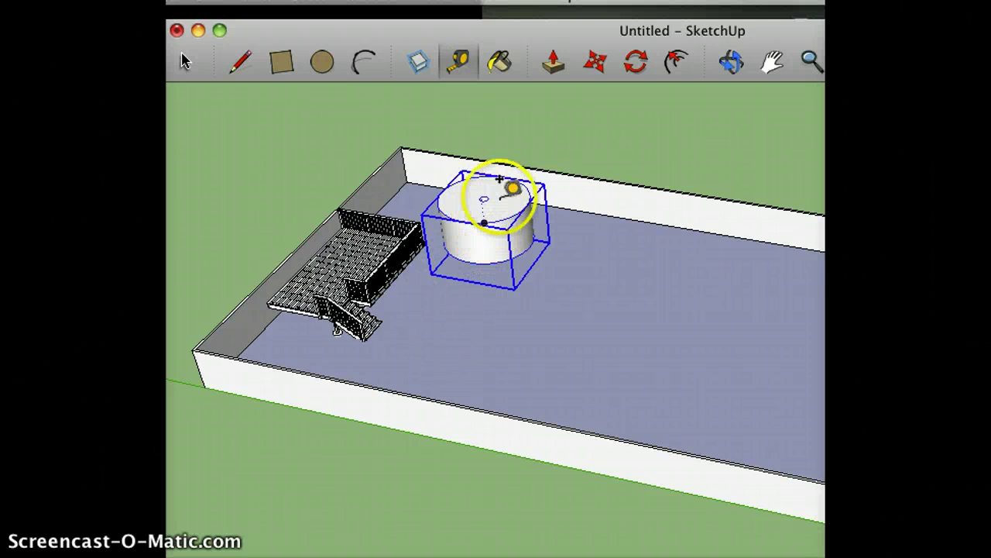
pyautogui.moveTo(499, 180); pyautogui.dragTo(323, 389)
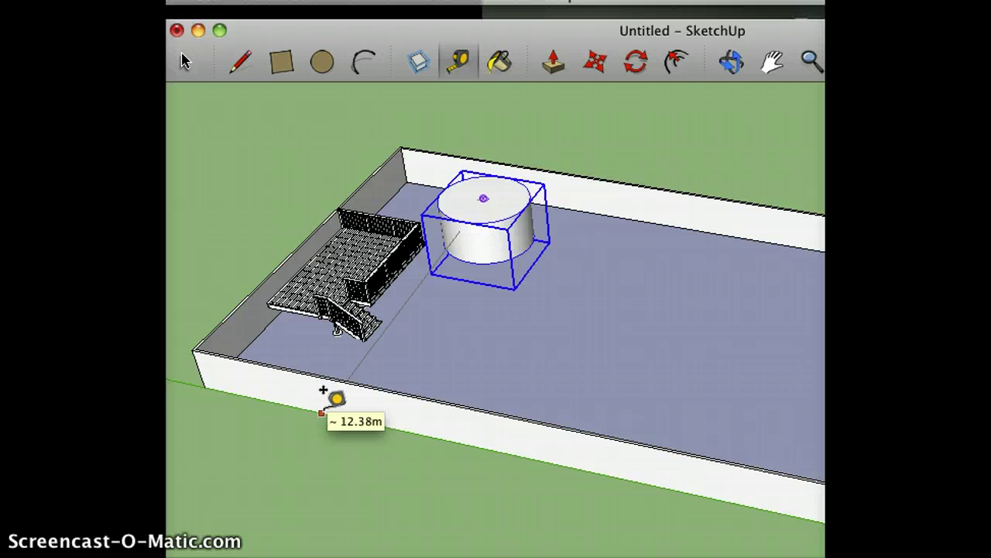
pyautogui.click(322, 391)
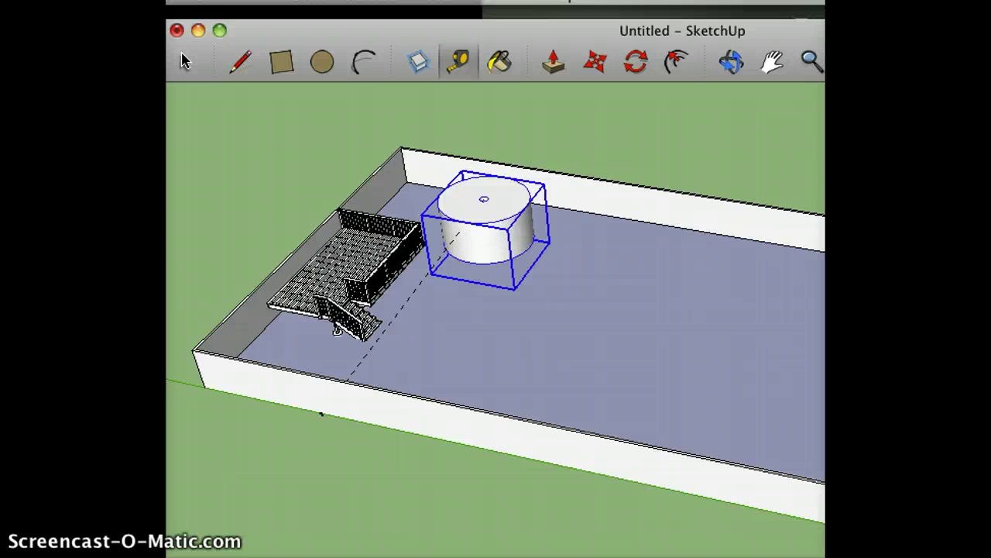
pyautogui.scroll(5, 495, 279)
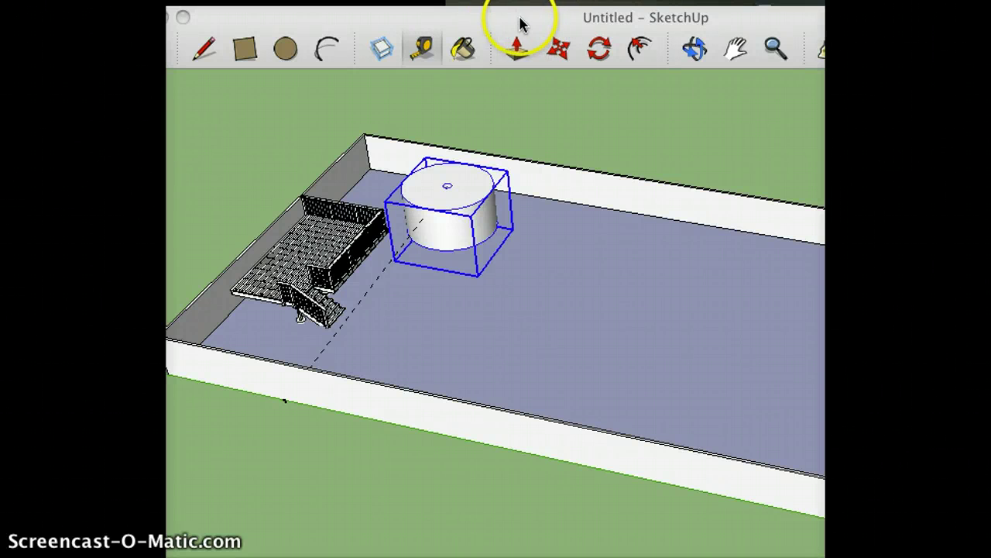
pyautogui.click(419, 53)
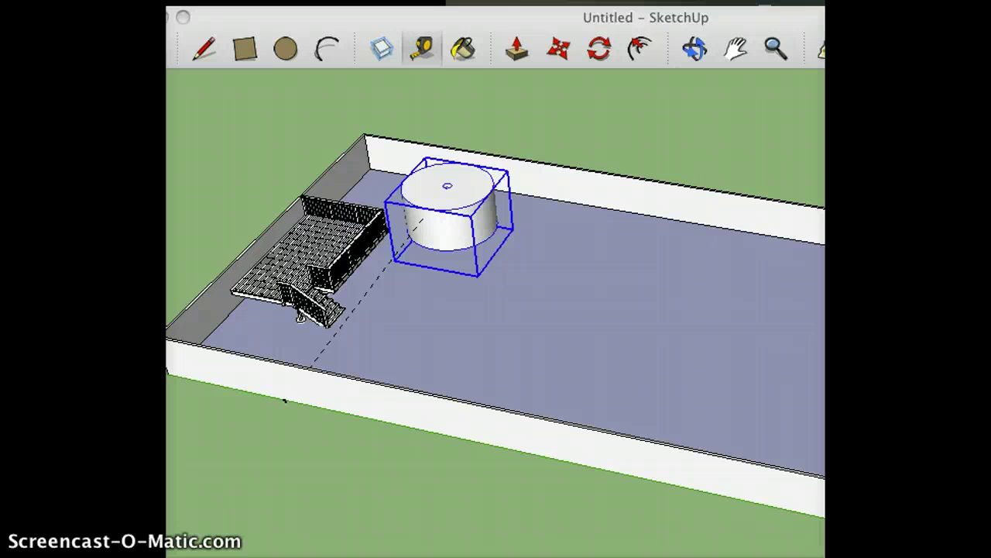